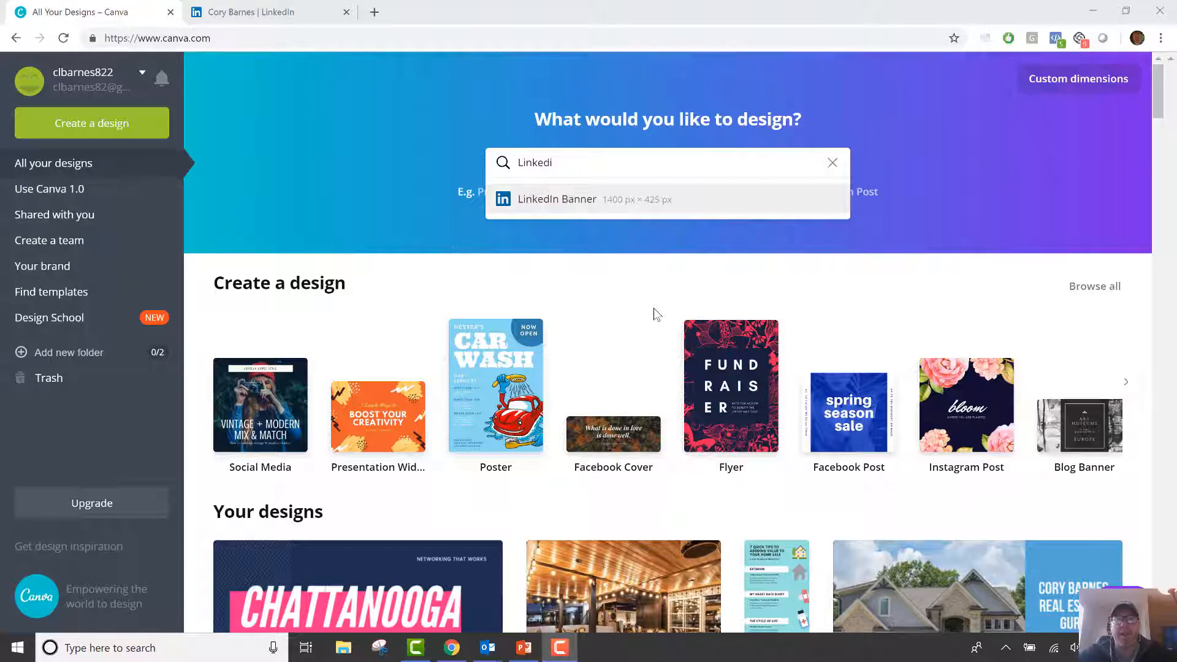
Search Canva's design types for 'Linkedi' to bring up the LinkedIn Banner (1400 × 425 px) suggestion.
click(334, 182)
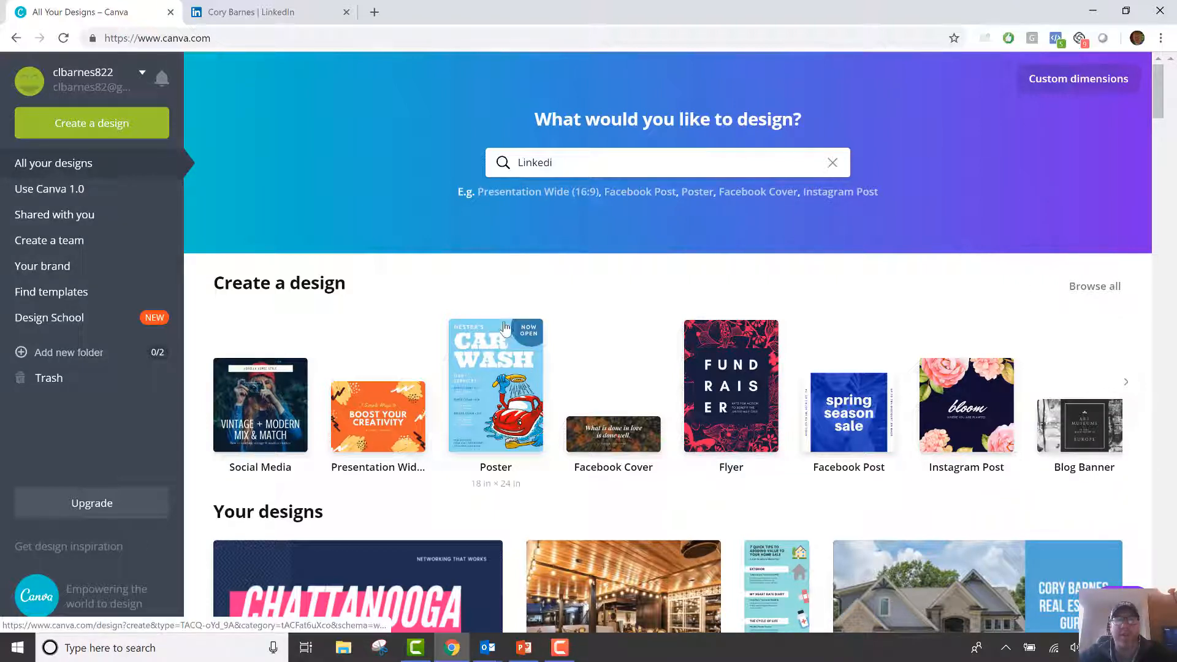
click(608, 163)
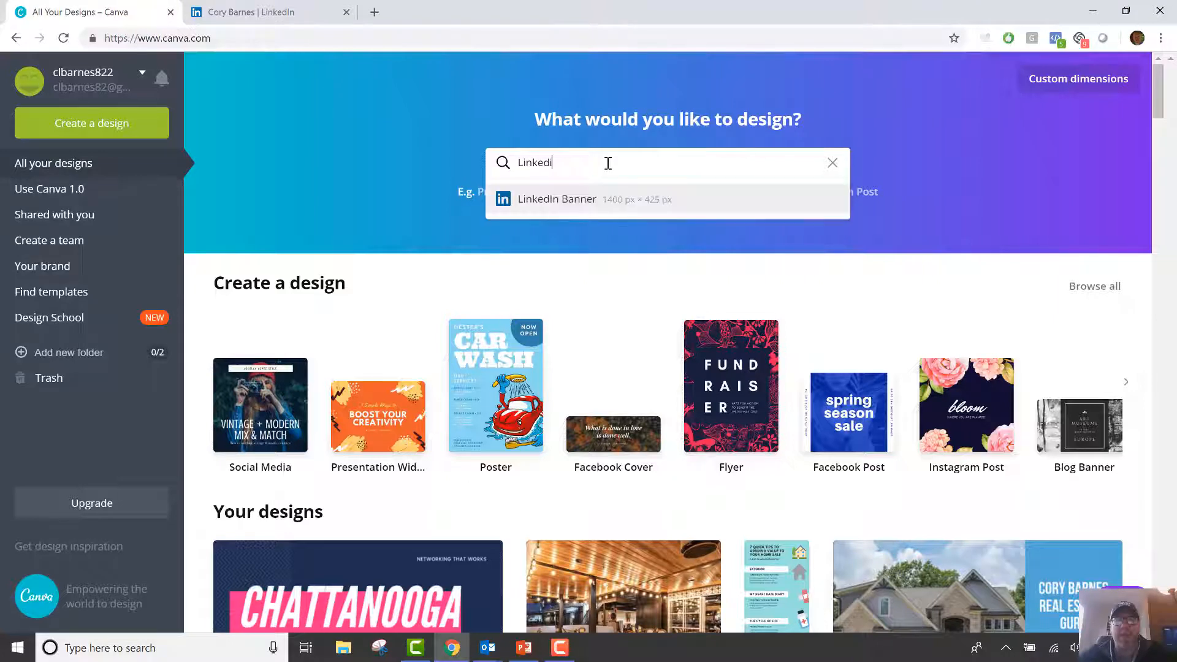
Create a new LinkedIn Banner design and apply the Heiman Software Labs template to it.
click(545, 201)
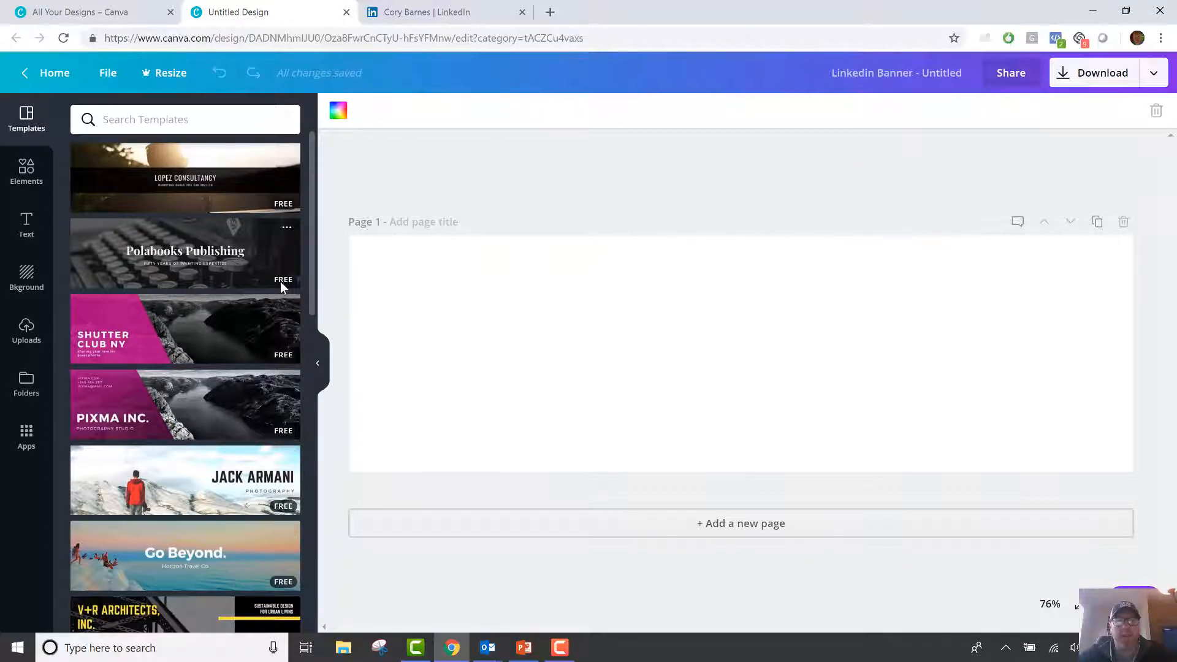
scroll(244, 331, down, 5)
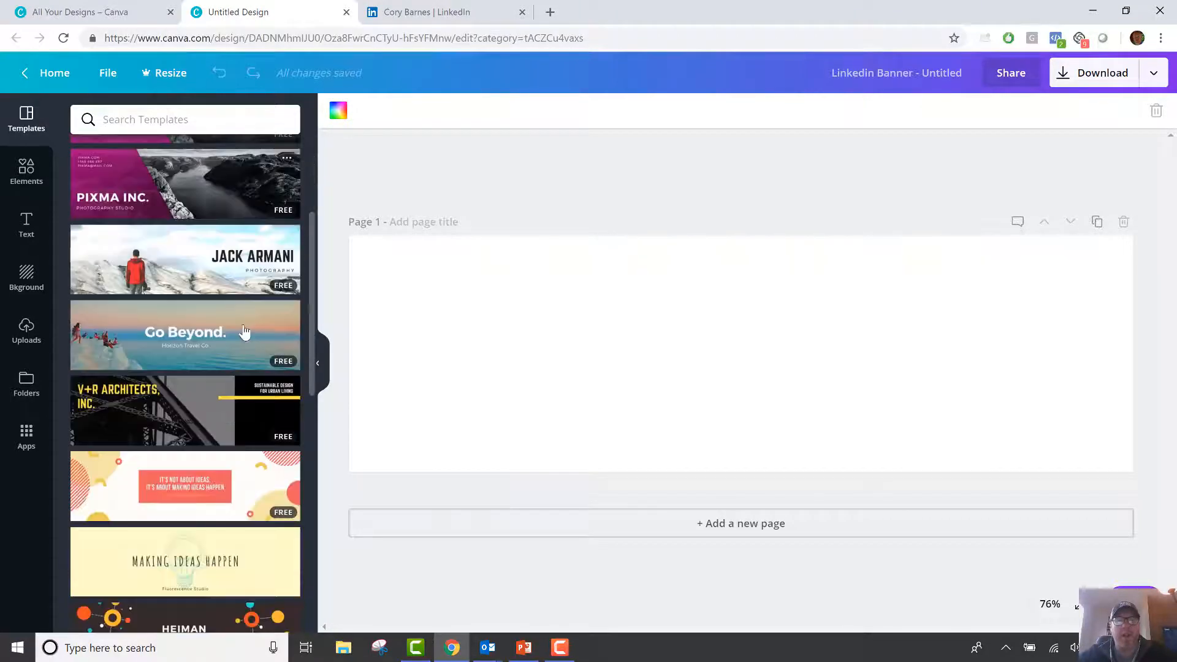
scroll(244, 334, down, 3)
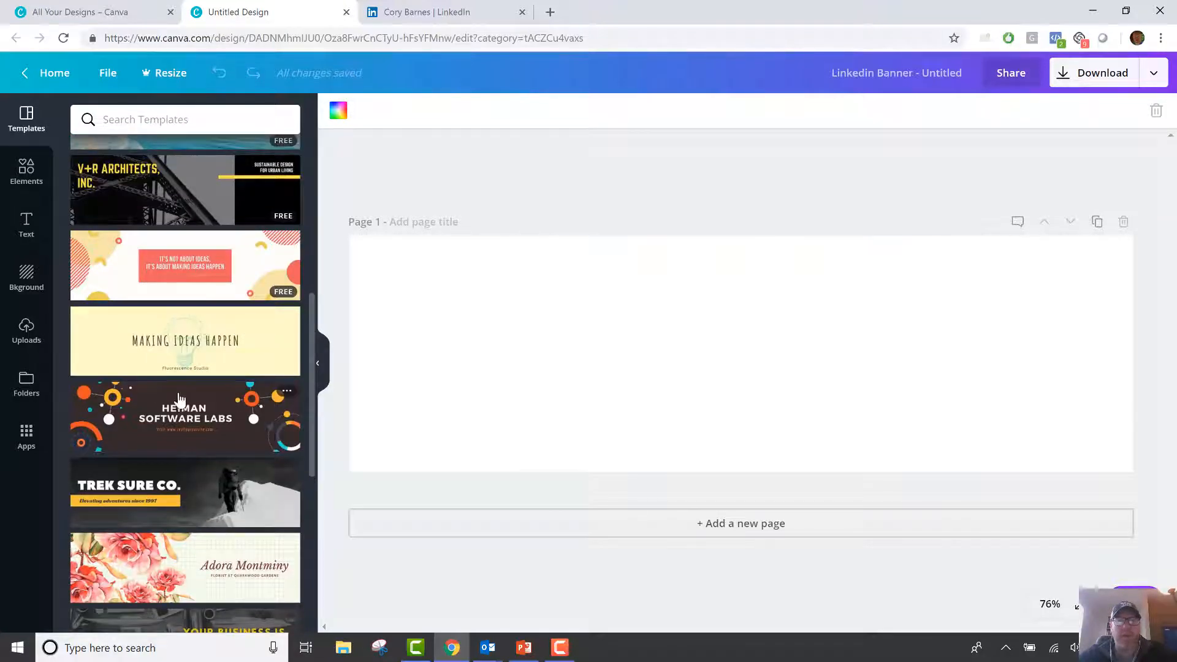
click(220, 411)
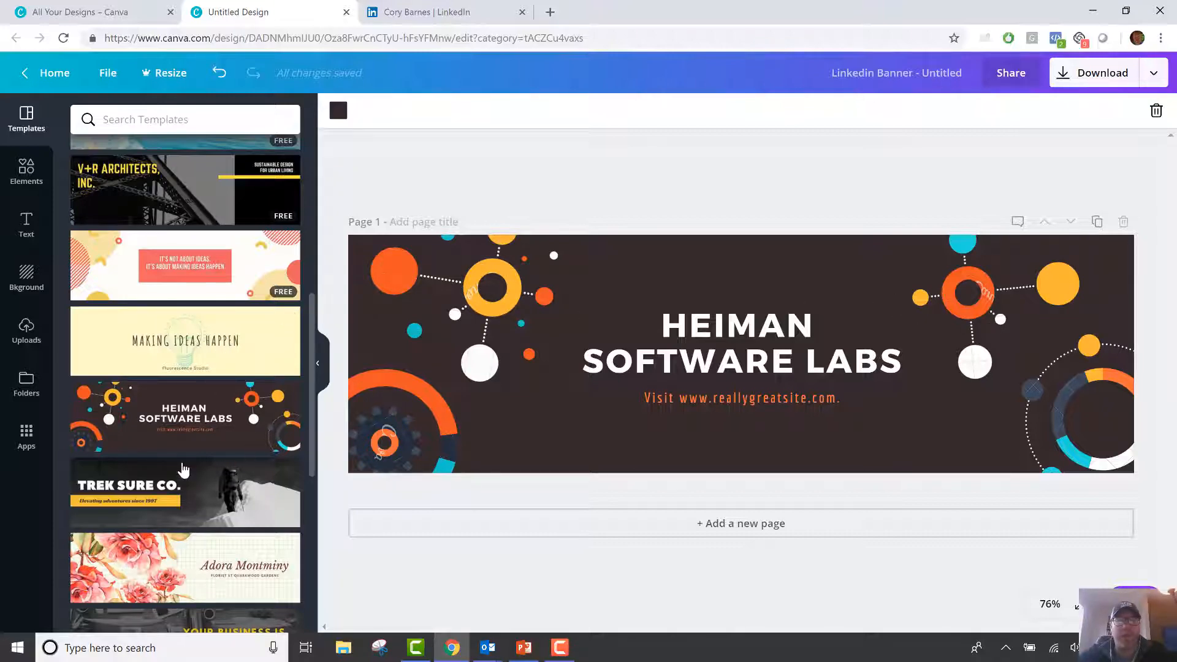
scroll(186, 457, up, 7)
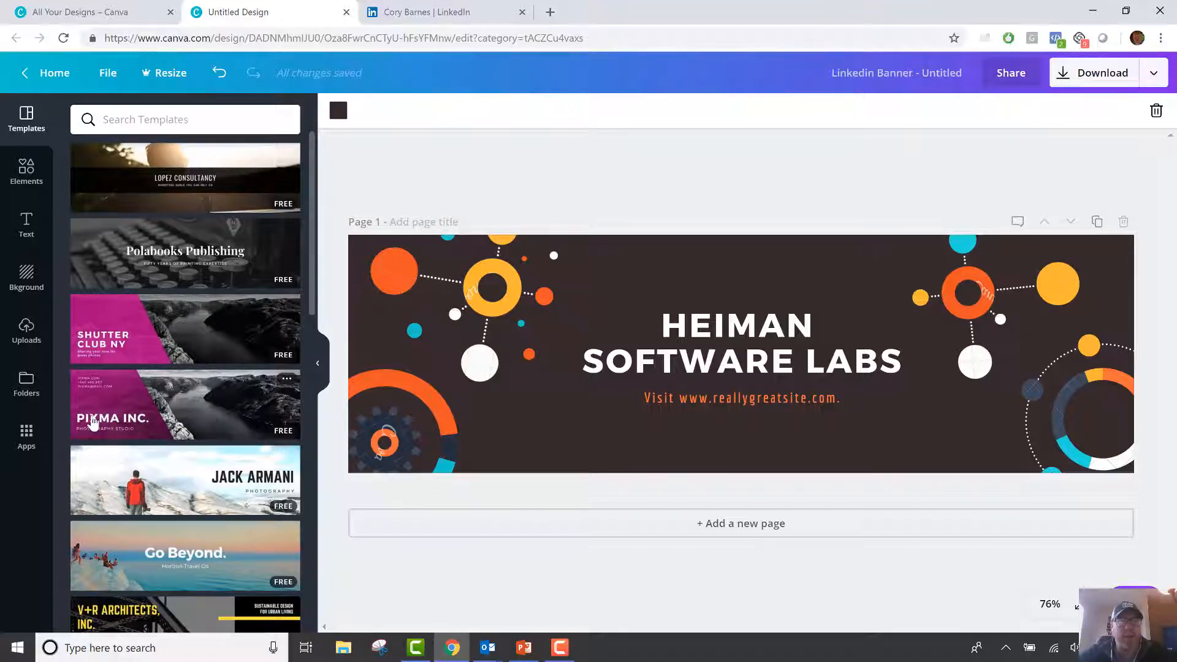
Replace the design with the Pixma Inc. photography template.
click(166, 405)
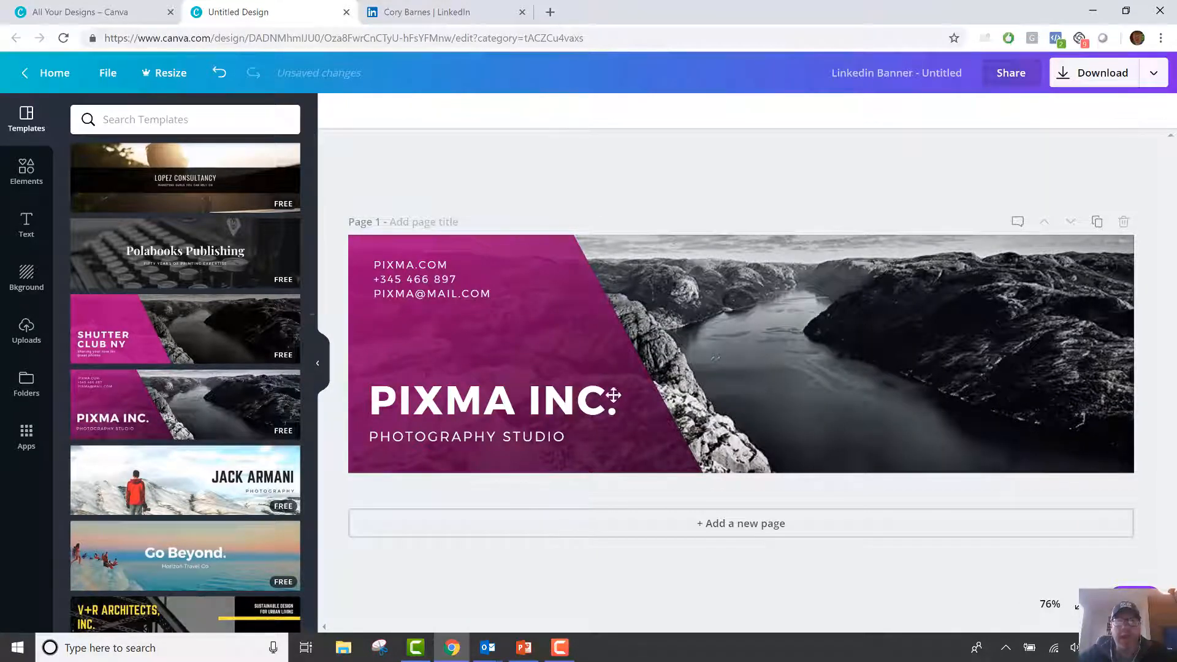
click(405, 264)
drag(496, 296, 402, 268)
key(Escape)
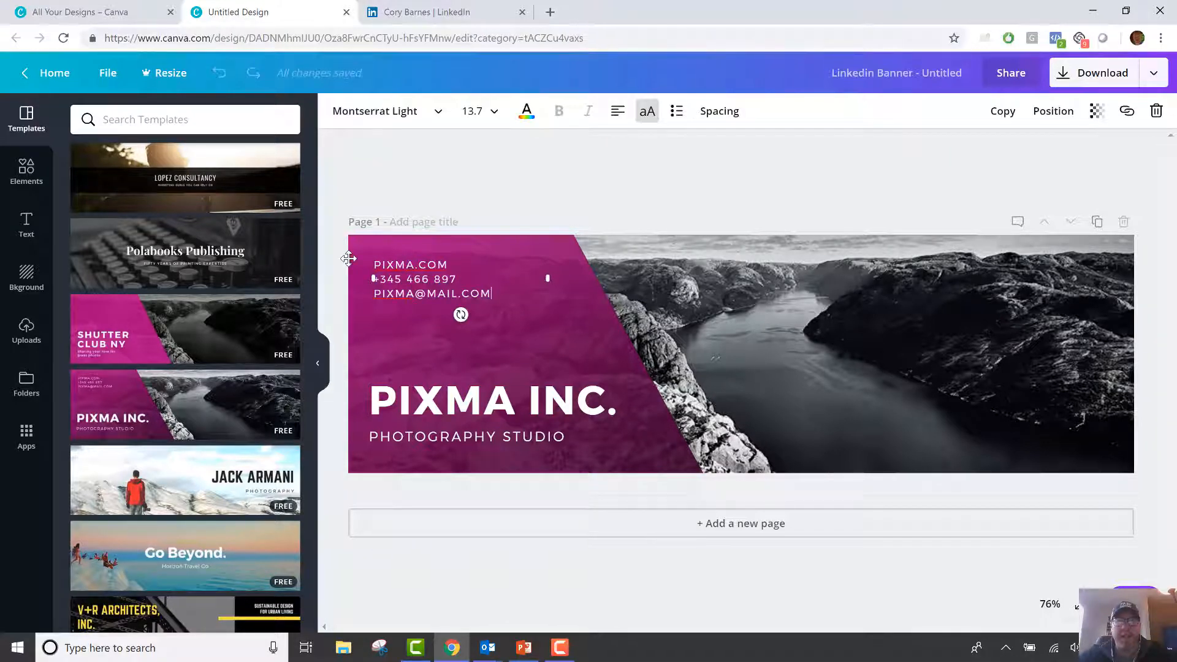
Overwrite the PIXMA INC. heading with the agent's full name in capitals.
click(610, 403)
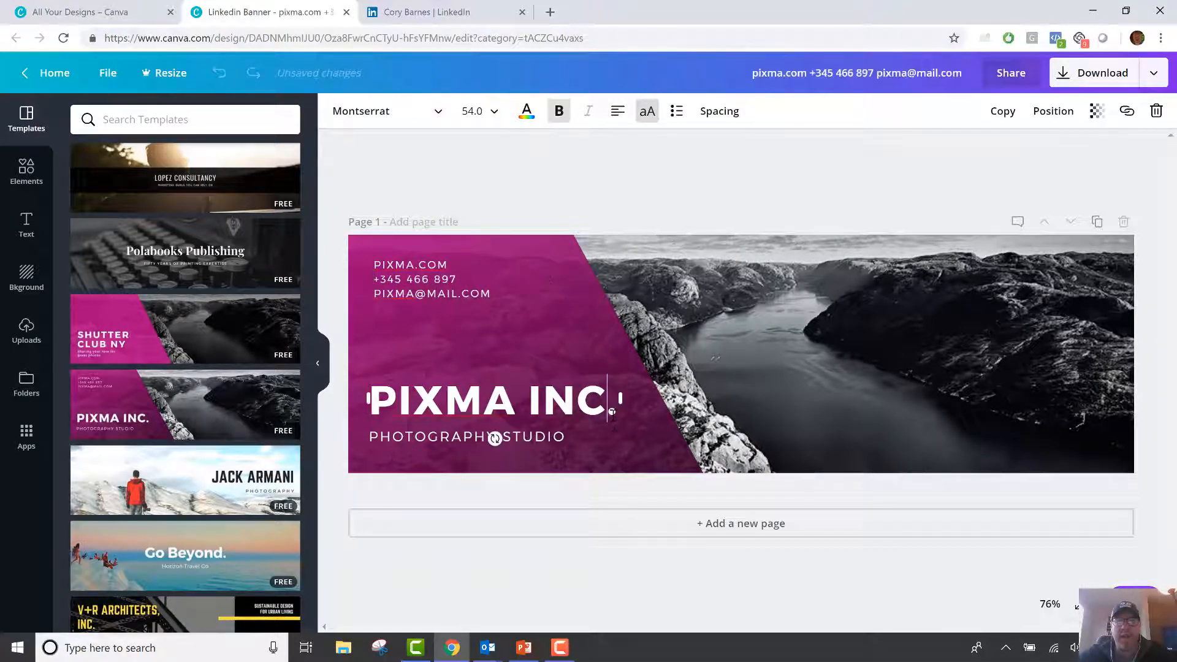
click(781, 206)
click(636, 396)
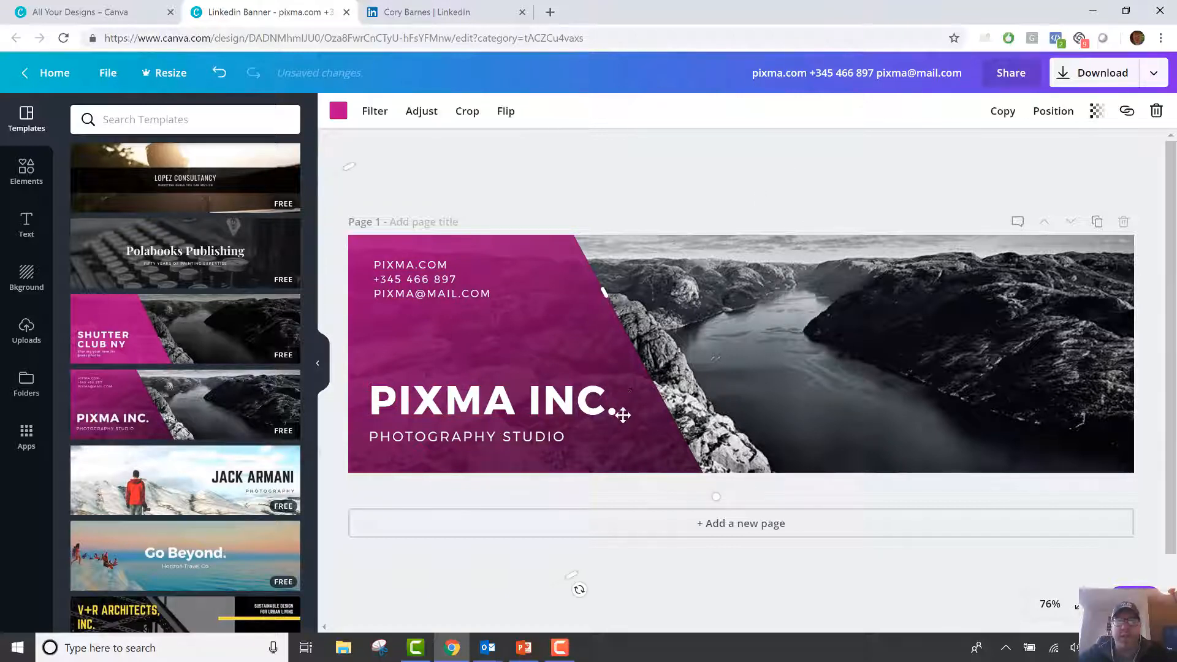
click(615, 398)
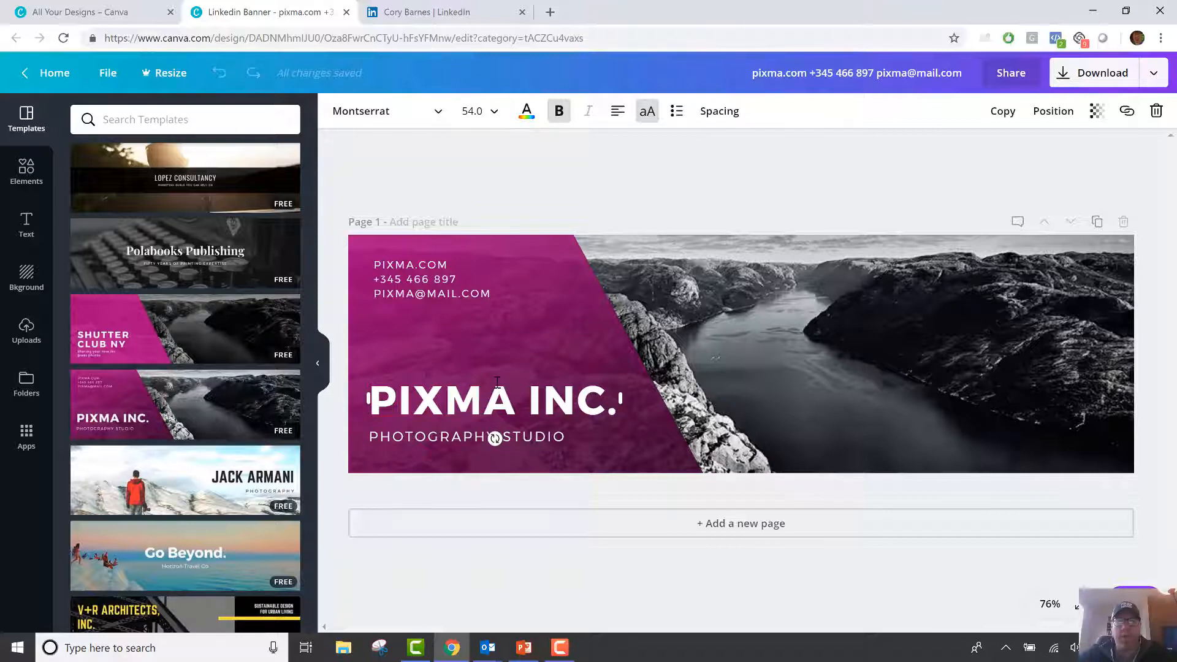
triple_click(497, 381)
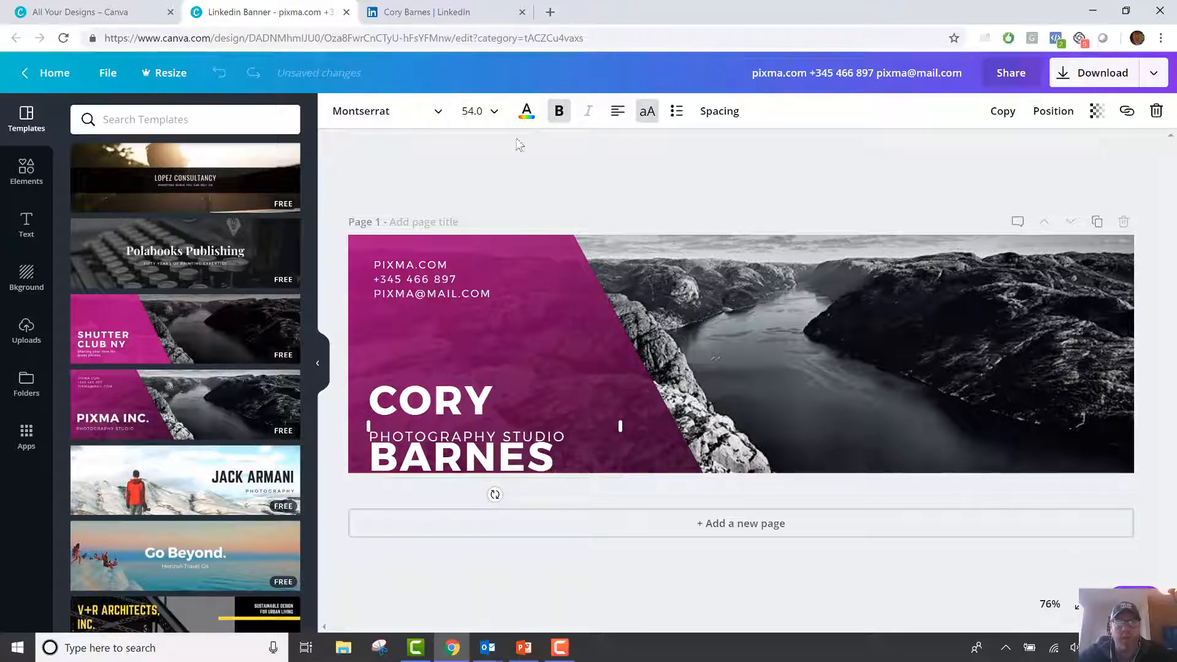
Set the name heading's font size to 40 after trying 48 and 36.
click(491, 117)
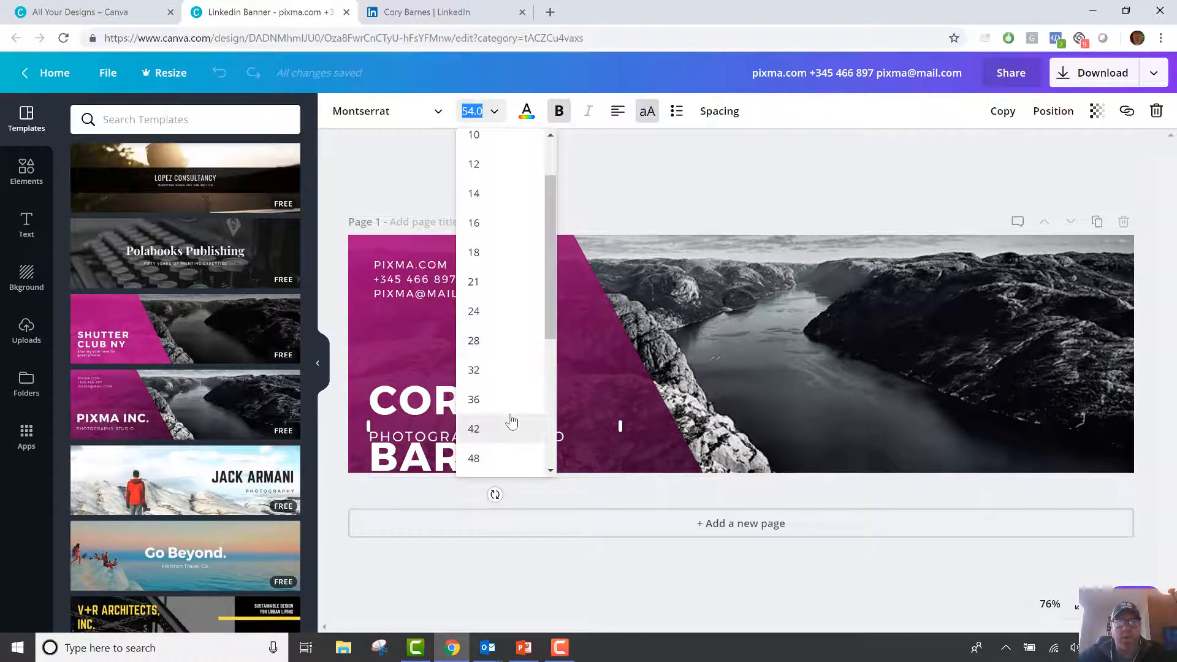
click(484, 457)
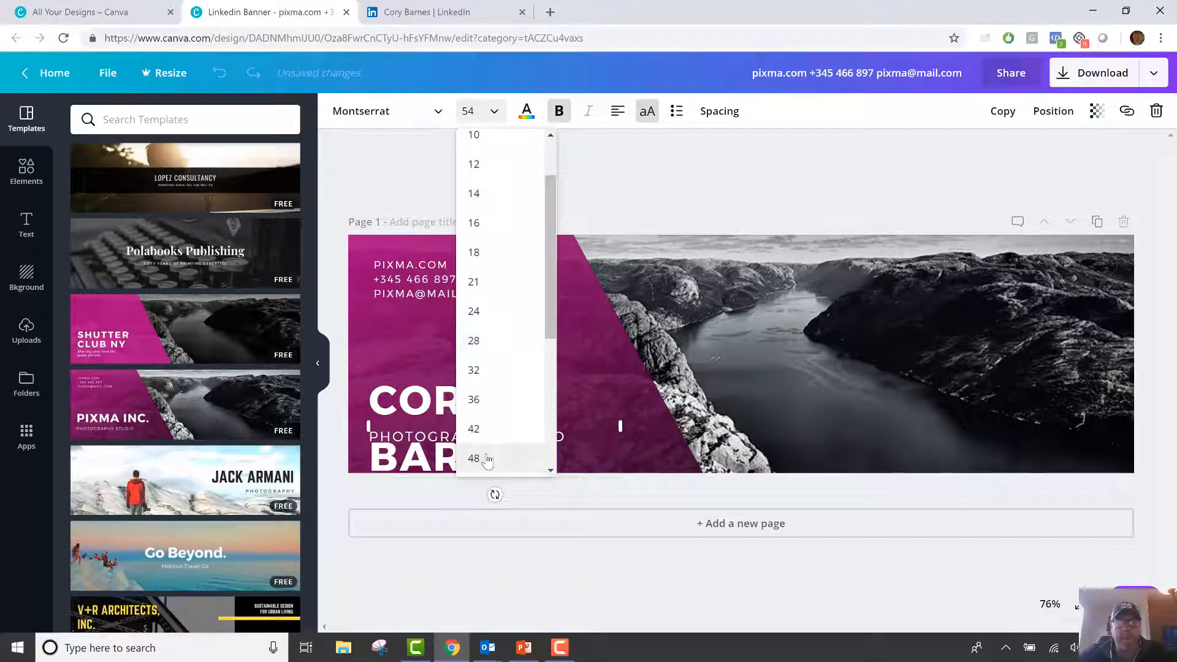
click(491, 116)
click(488, 251)
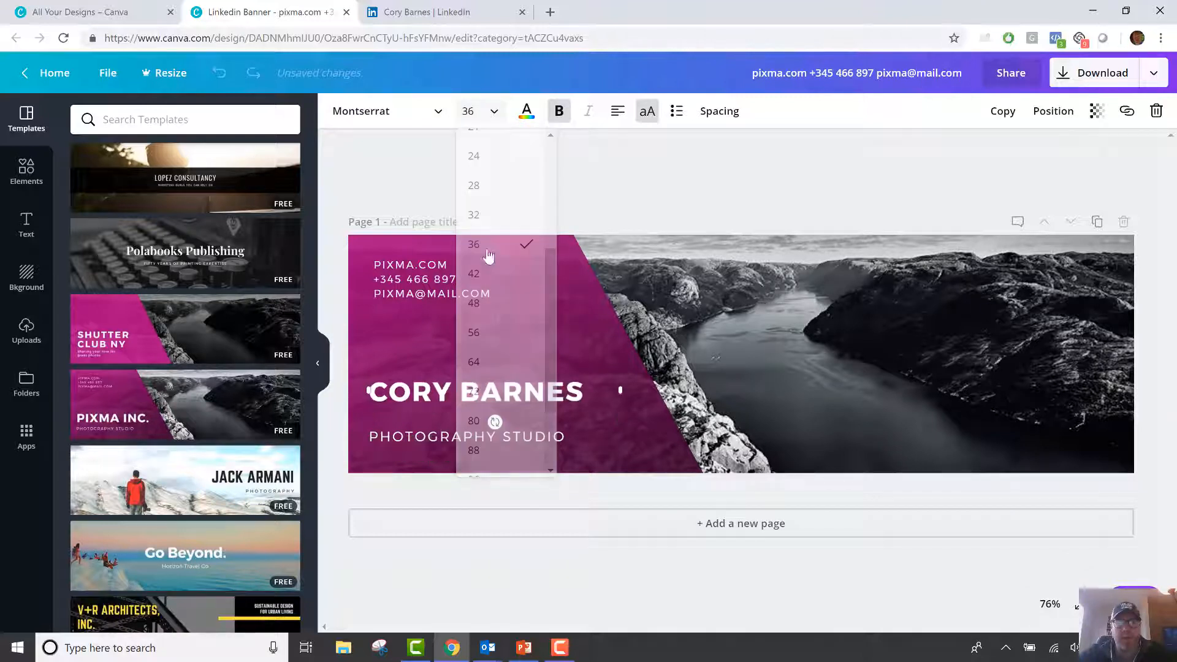
click(474, 111)
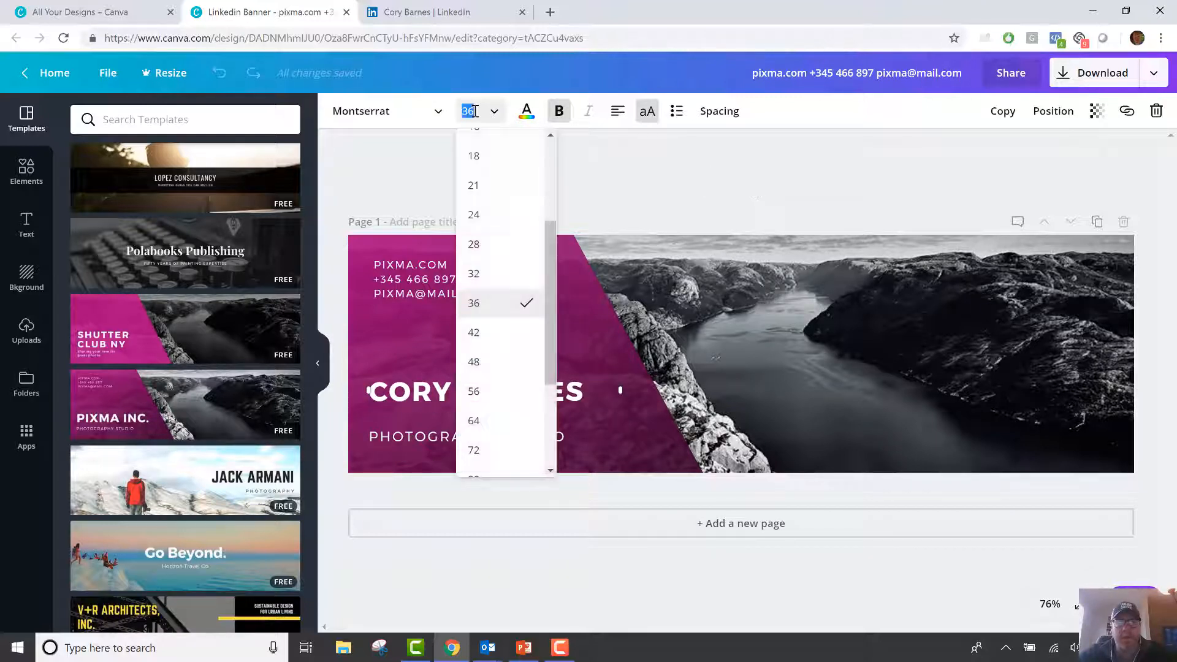
text(40)
key(Return)
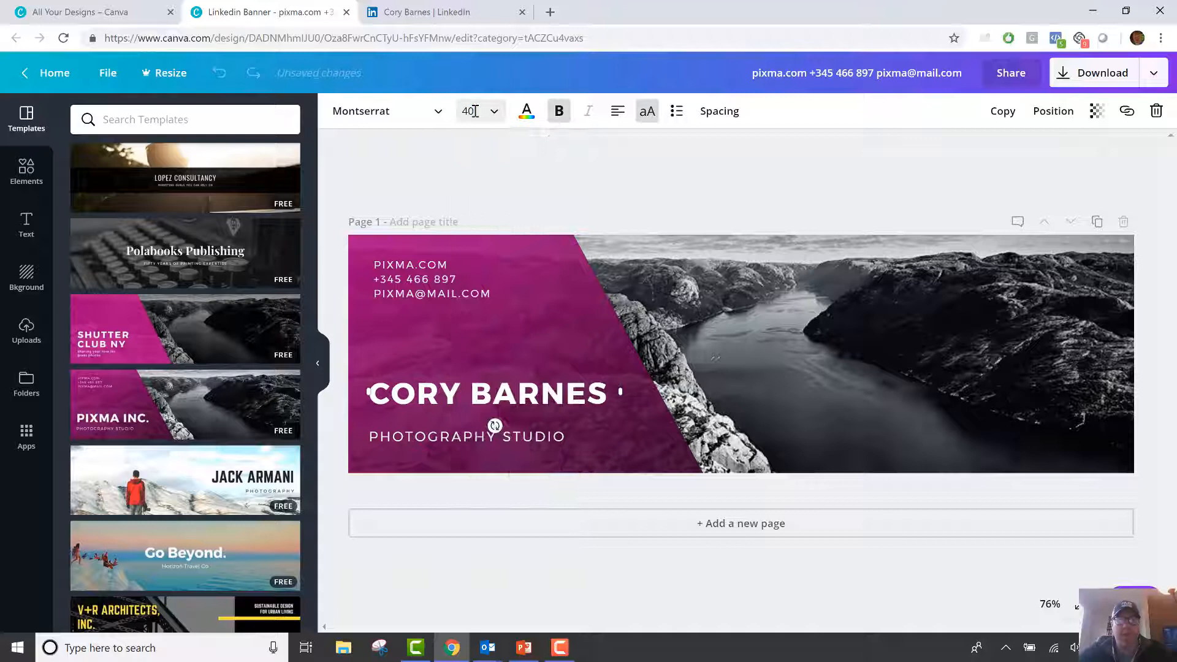
Nudge the name heading down to sit just above the PHOTOGRAPHY STUDIO subtitle.
click(640, 229)
click(462, 399)
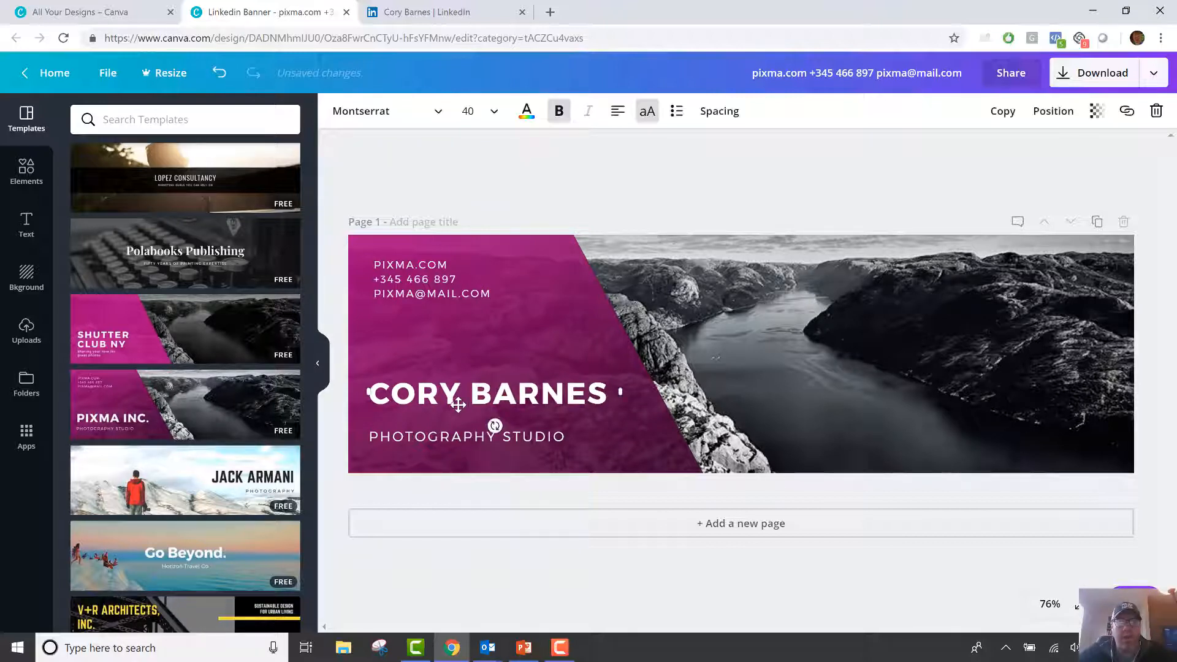
drag(462, 399, 462, 410)
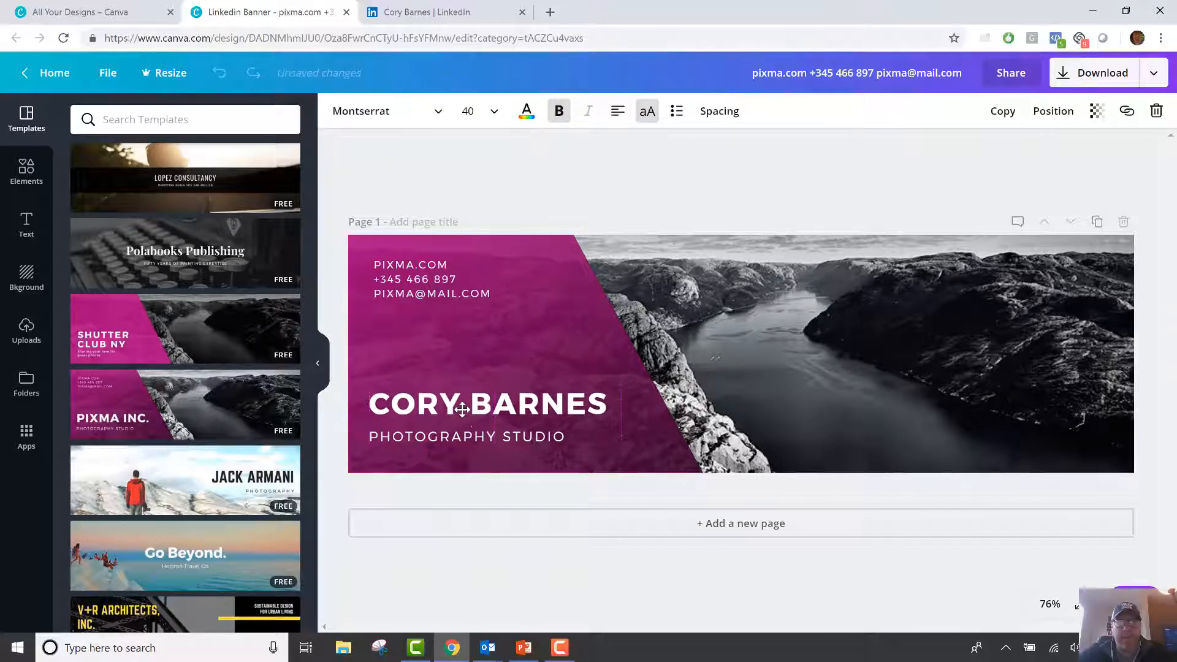
double_click(459, 436)
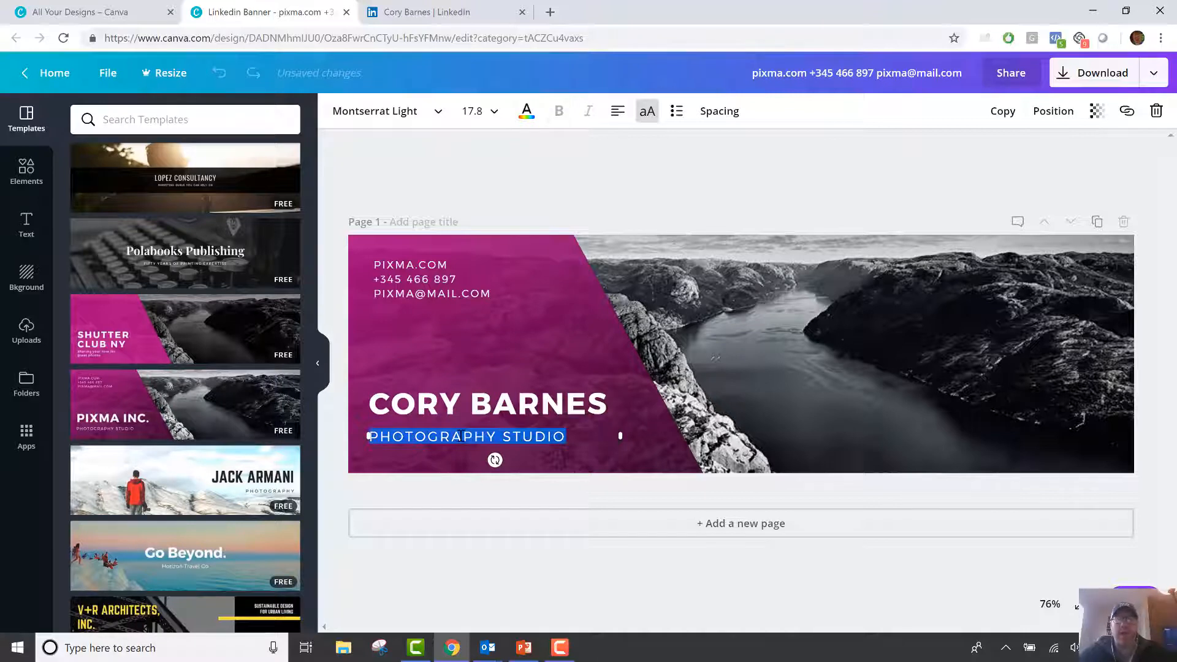
Change the subtitle to REAL ESTATE AGENT and the PIXMA.COM line to the agent's website.
text(REAL ES)
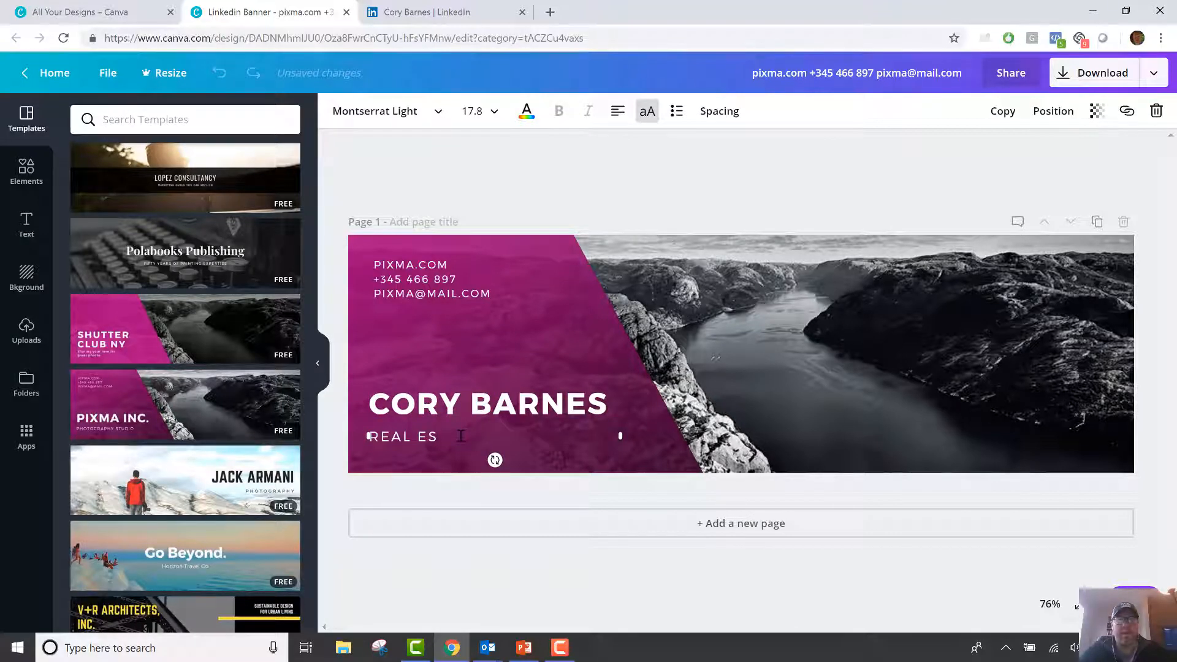
text(TATE AGENT)
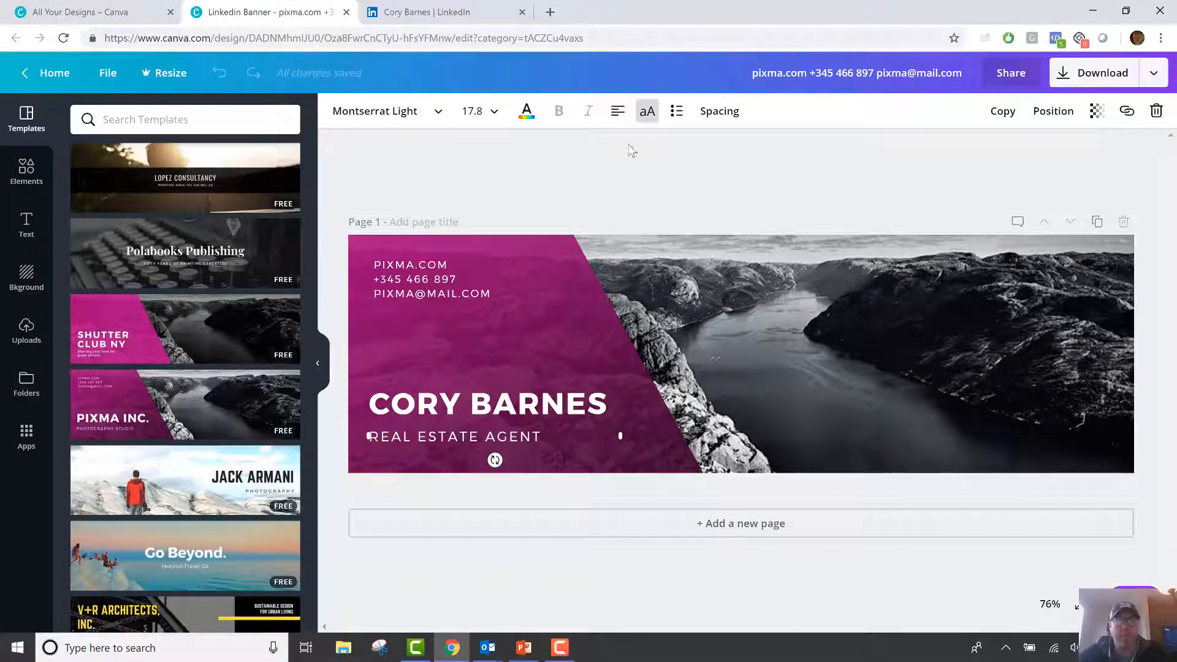
click(632, 151)
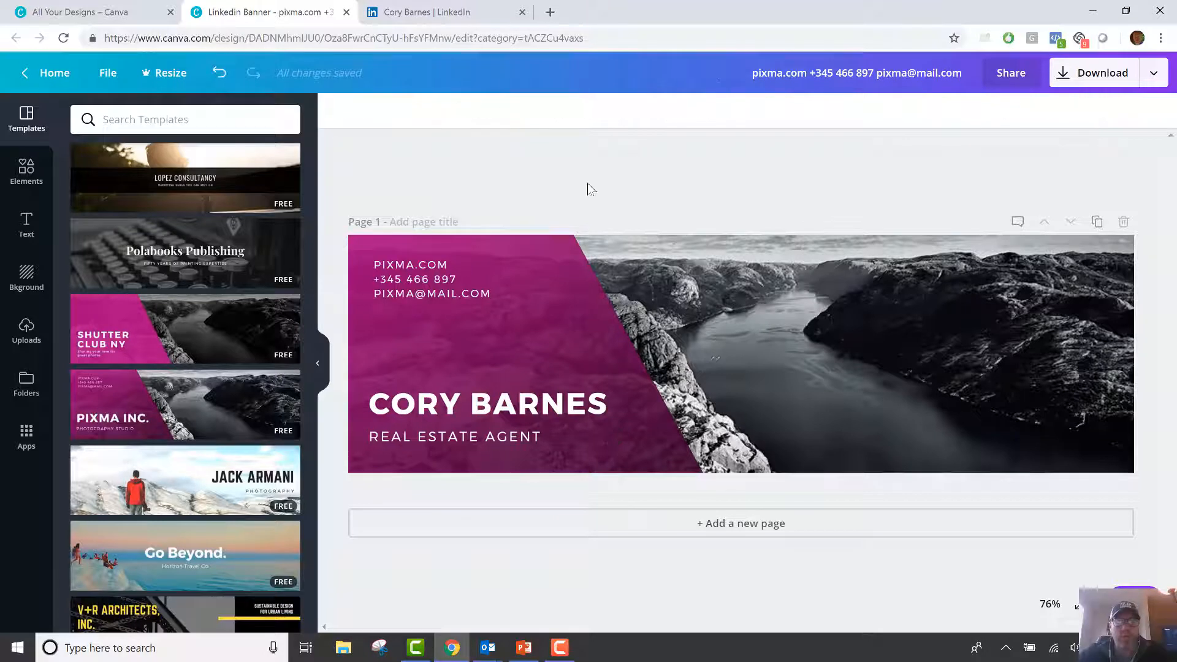
click(426, 268)
drag(446, 264, 372, 263)
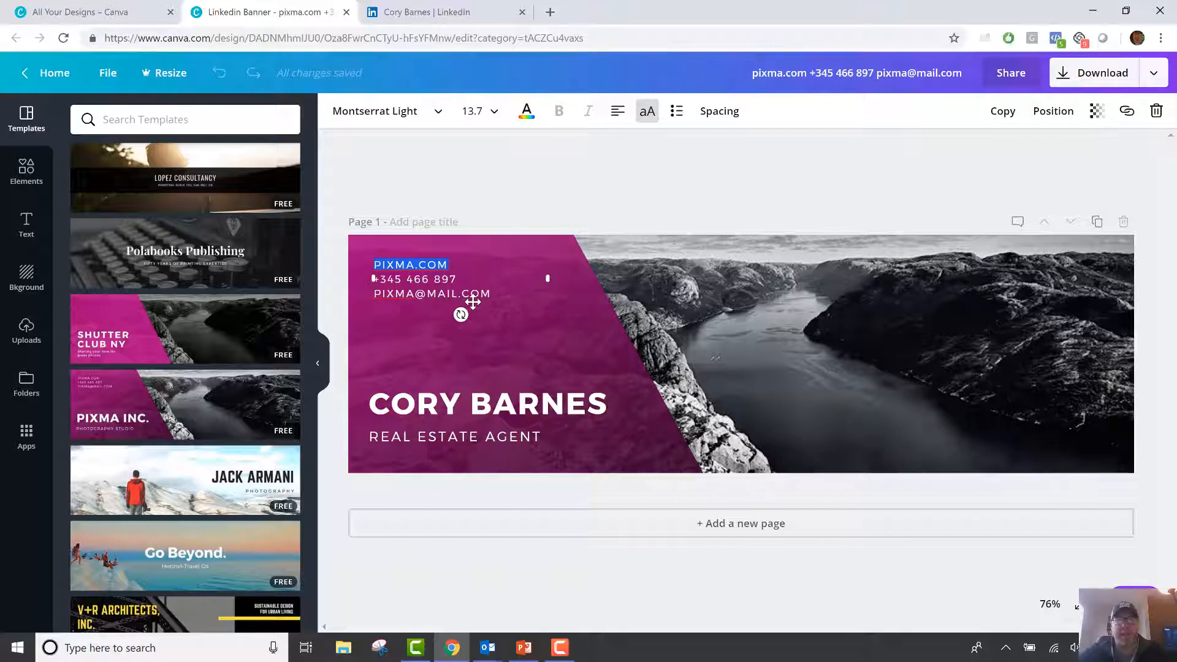
text(www.coryh)
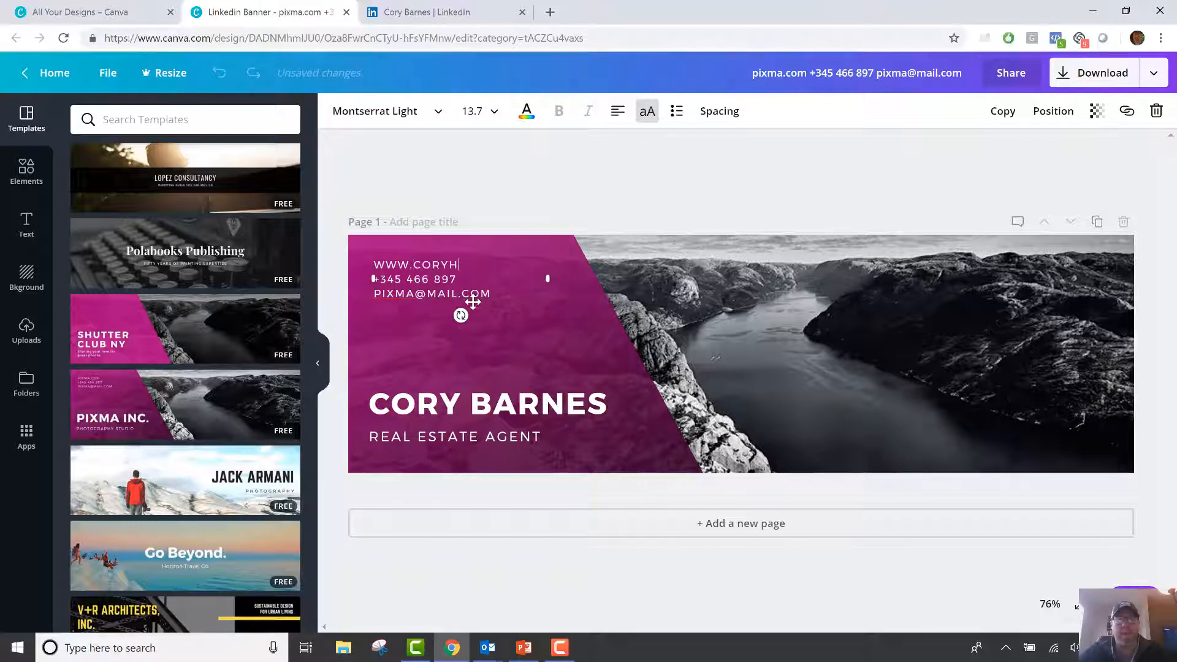
text(omes.com)
click(542, 217)
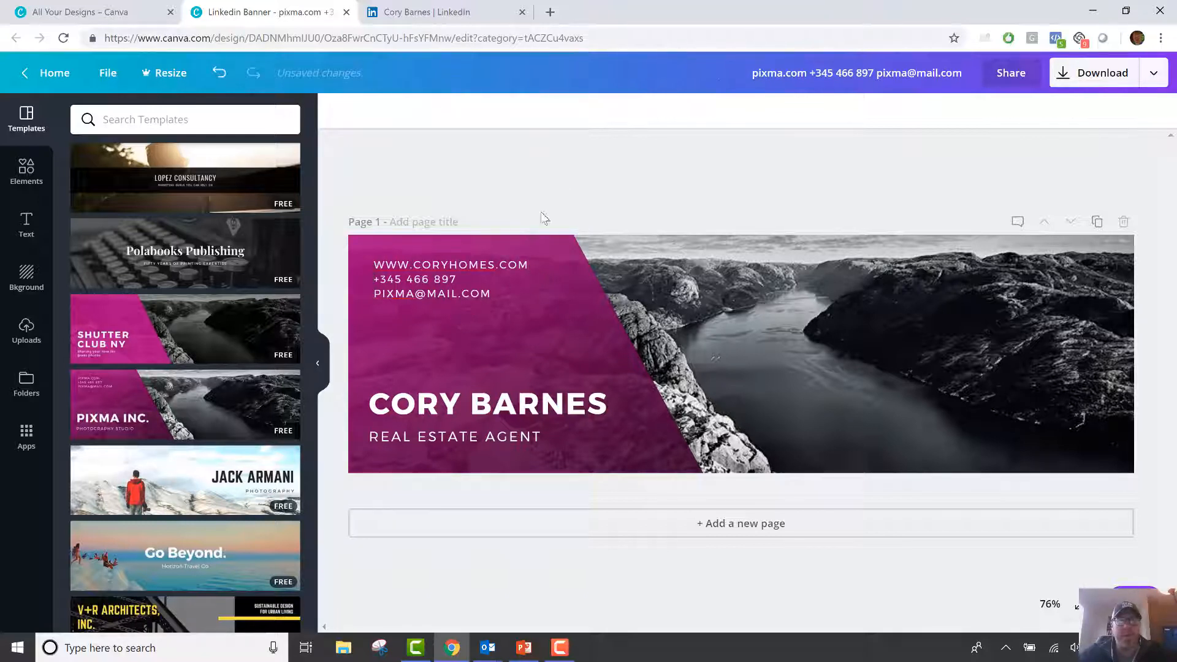
Replace the sample phone and e-mail lines with the agent's own phone number and e-mail address.
triple_click(442, 279)
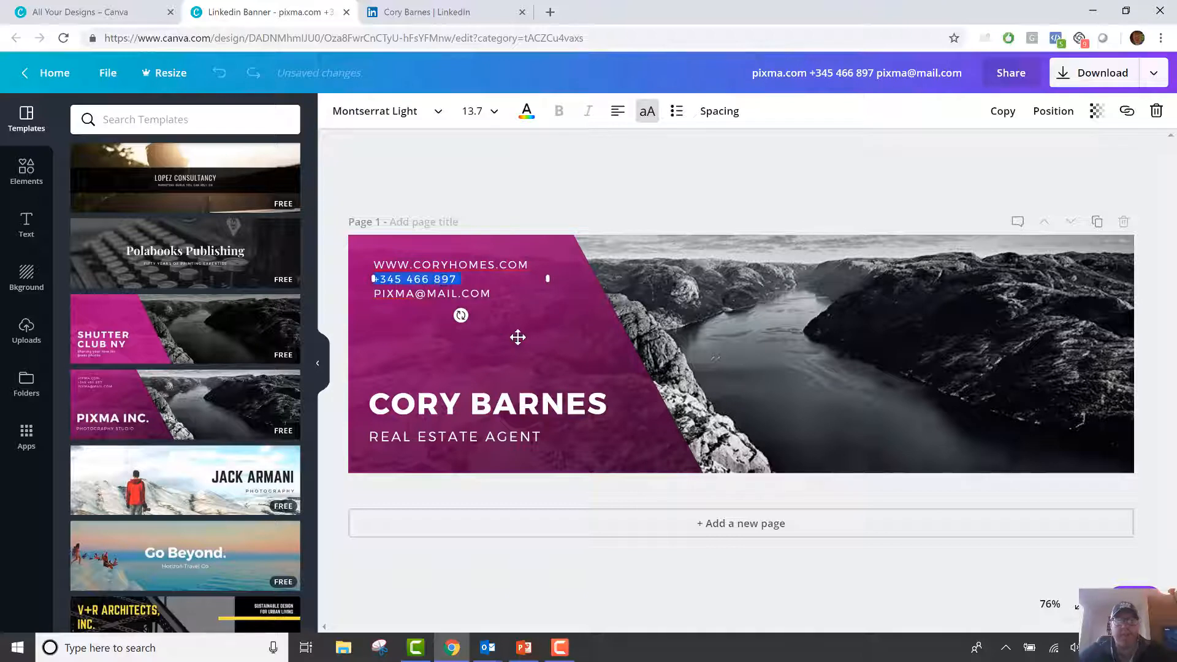
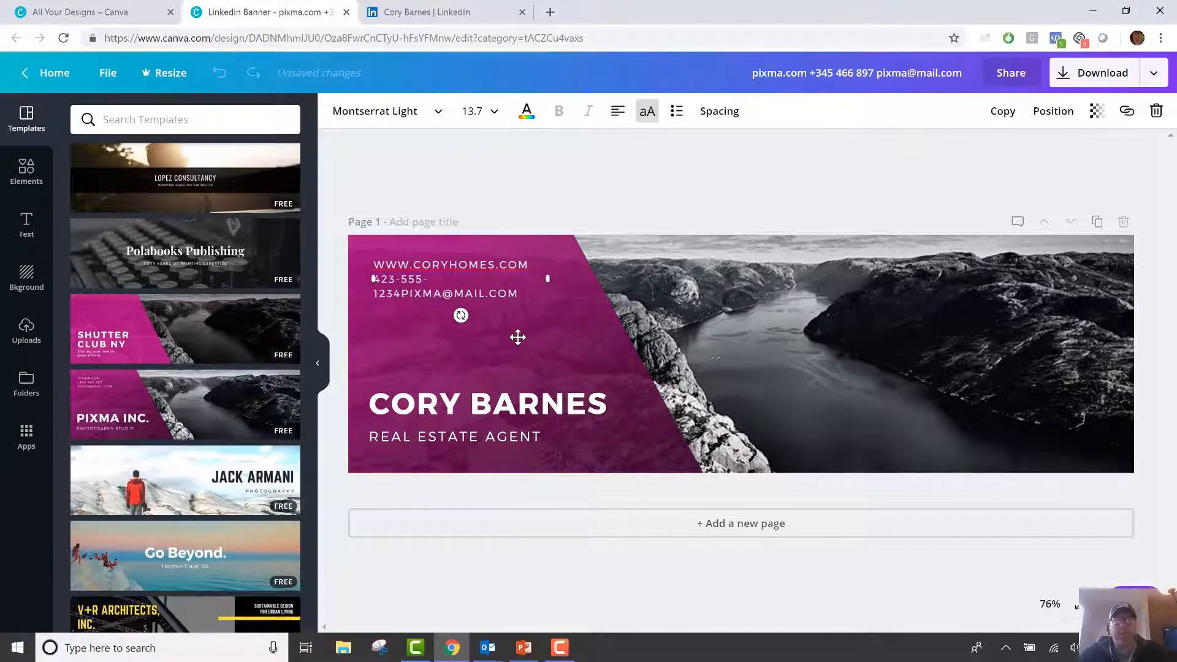
key(Return)
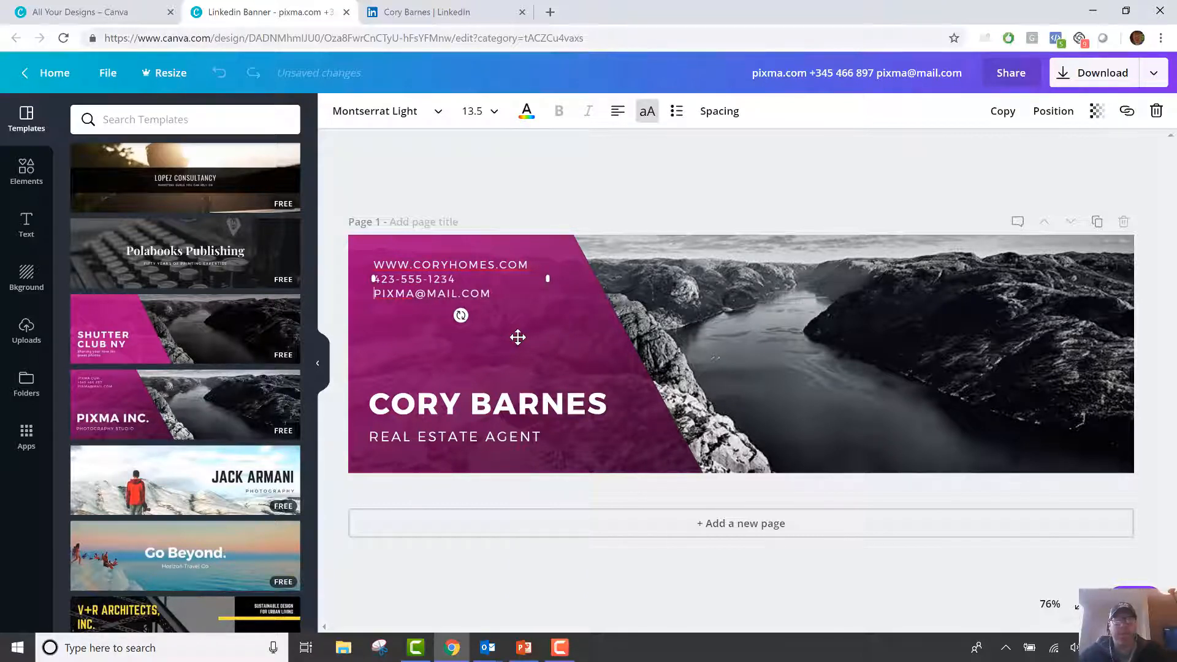
triple_click(449, 295)
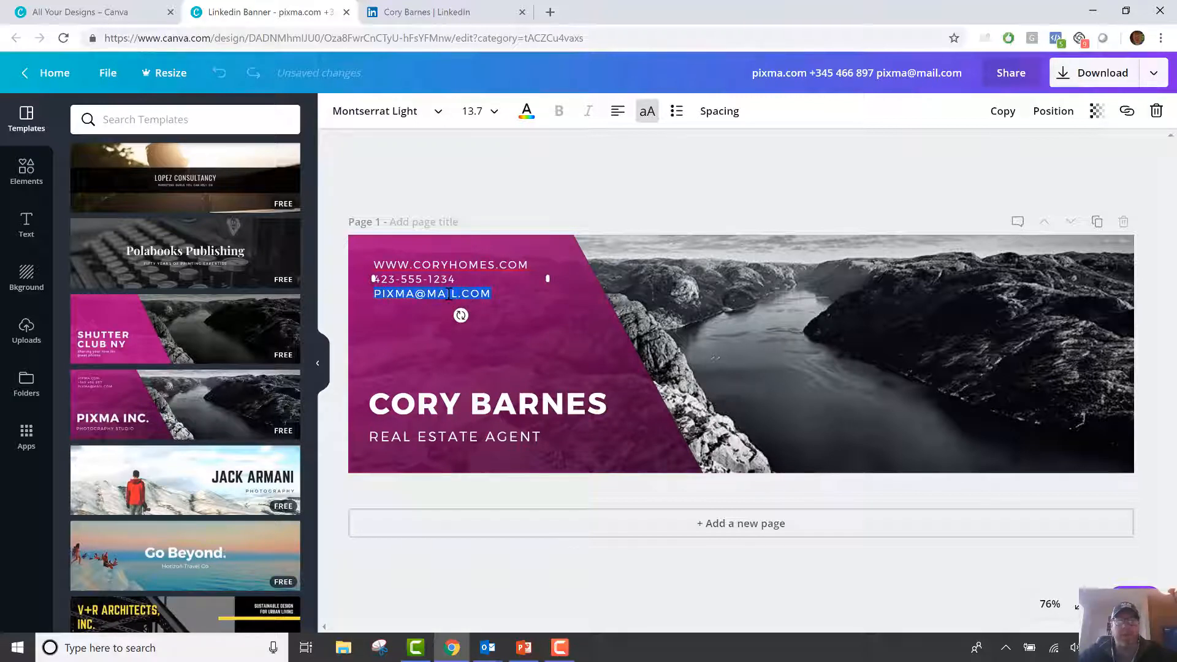
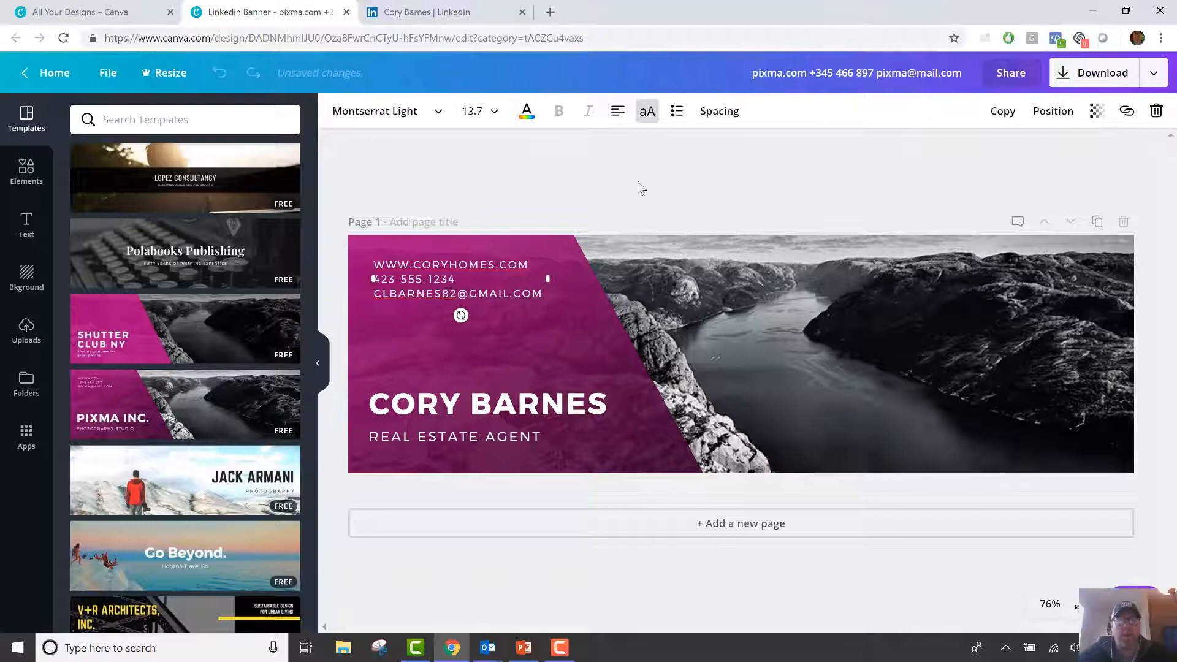
click(637, 186)
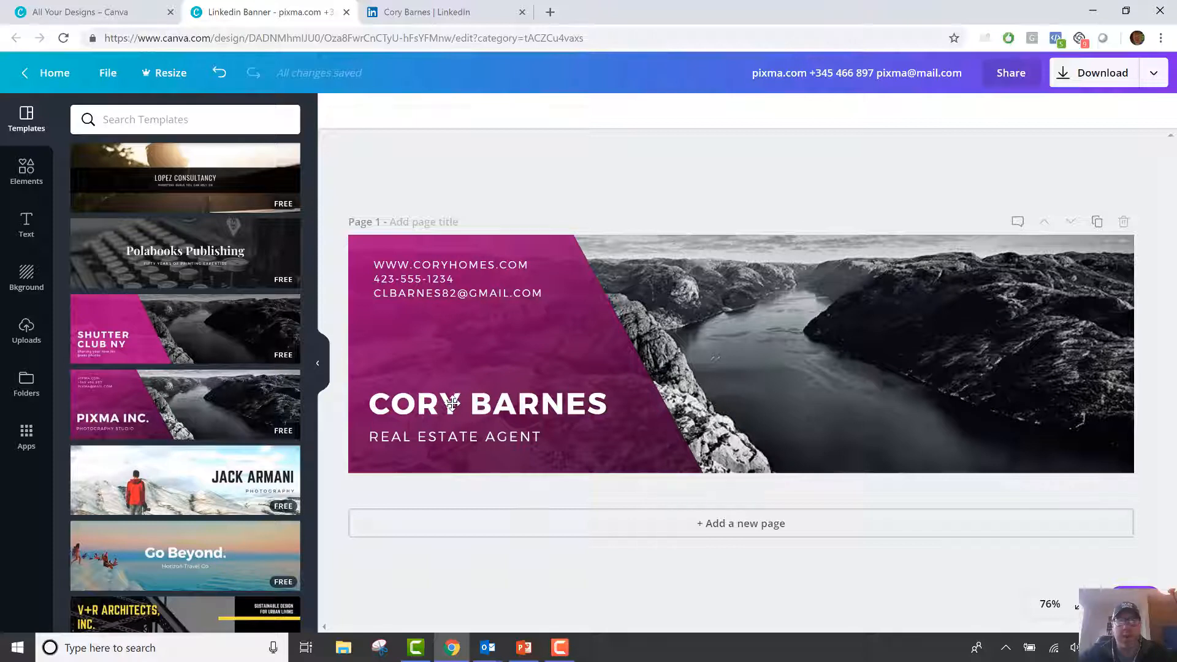
Delete the black-and-white landscape photo and show the Uploads image library.
click(766, 308)
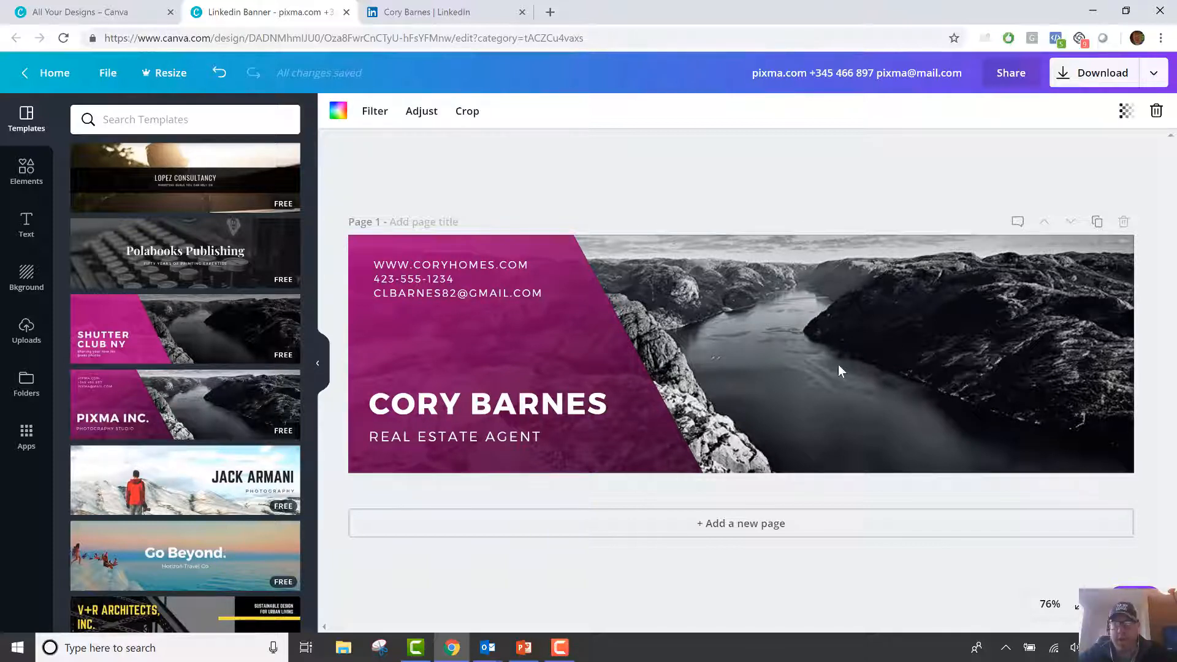
key(Delete)
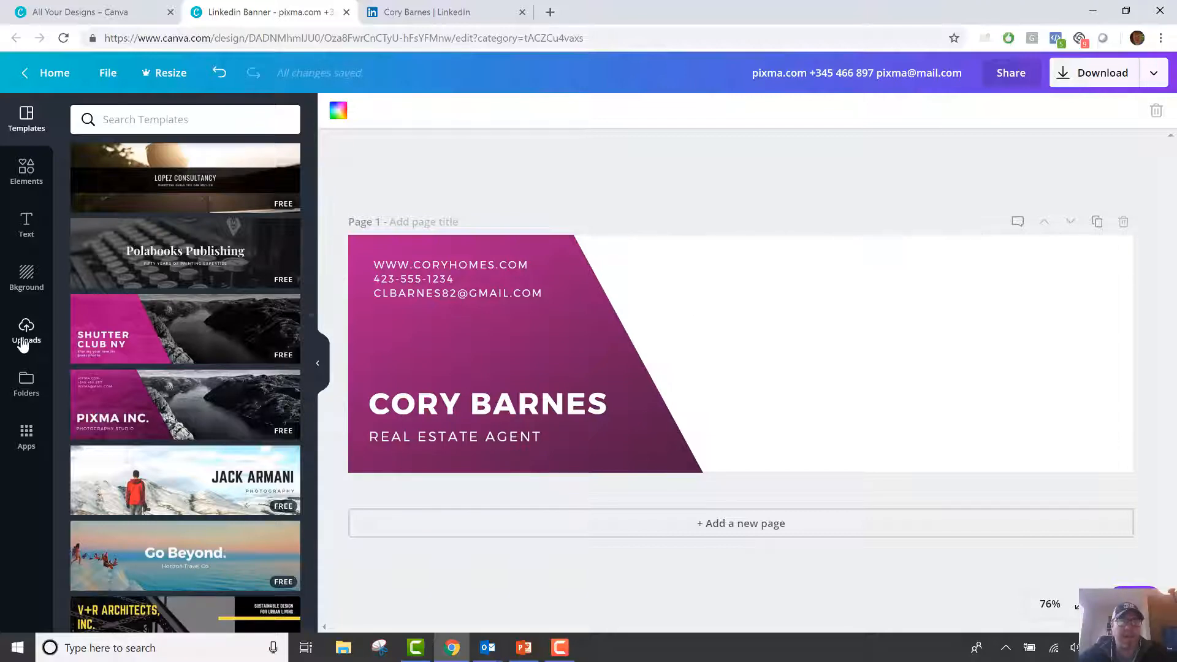
click(36, 385)
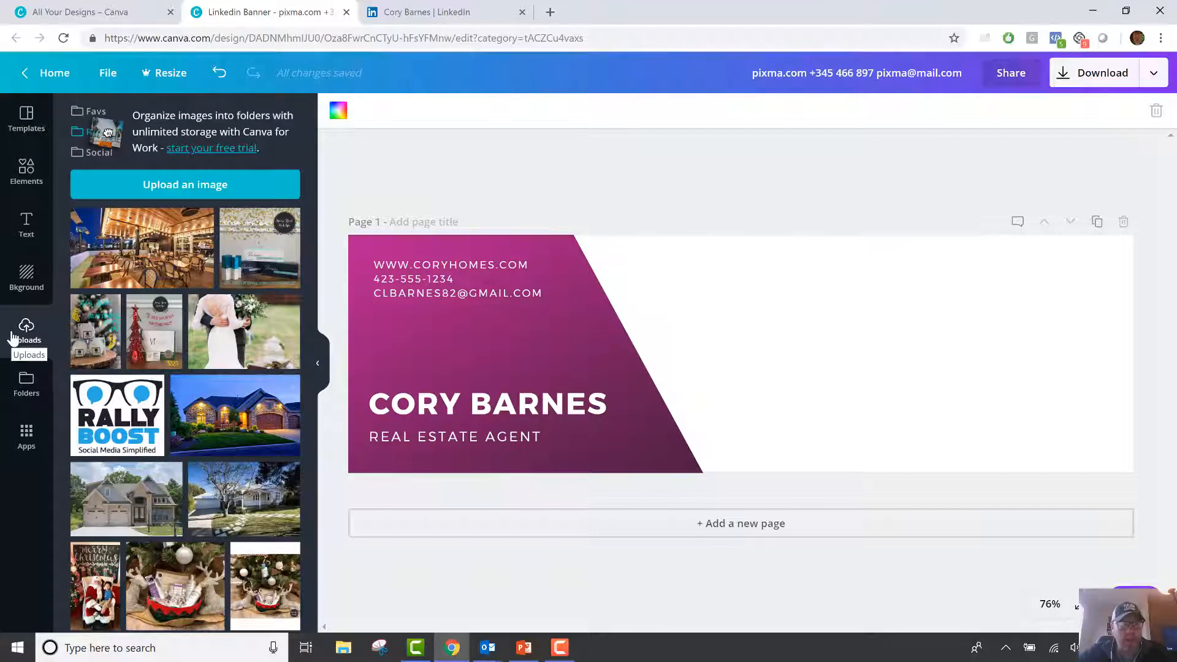
click(139, 506)
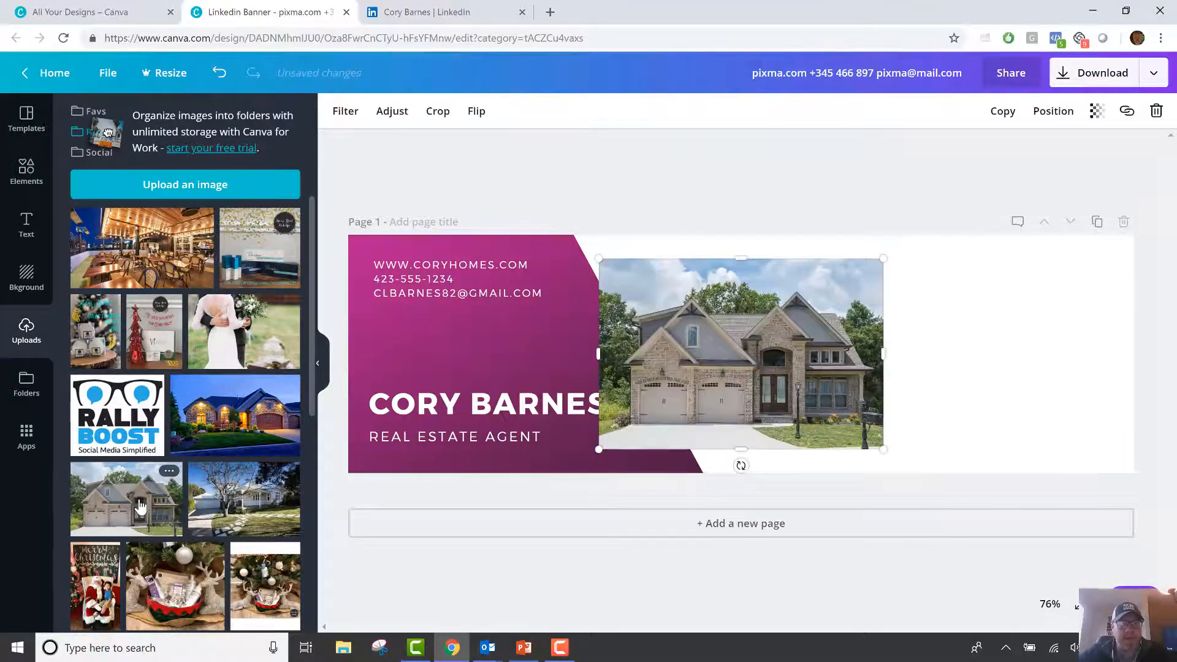
key(Delete)
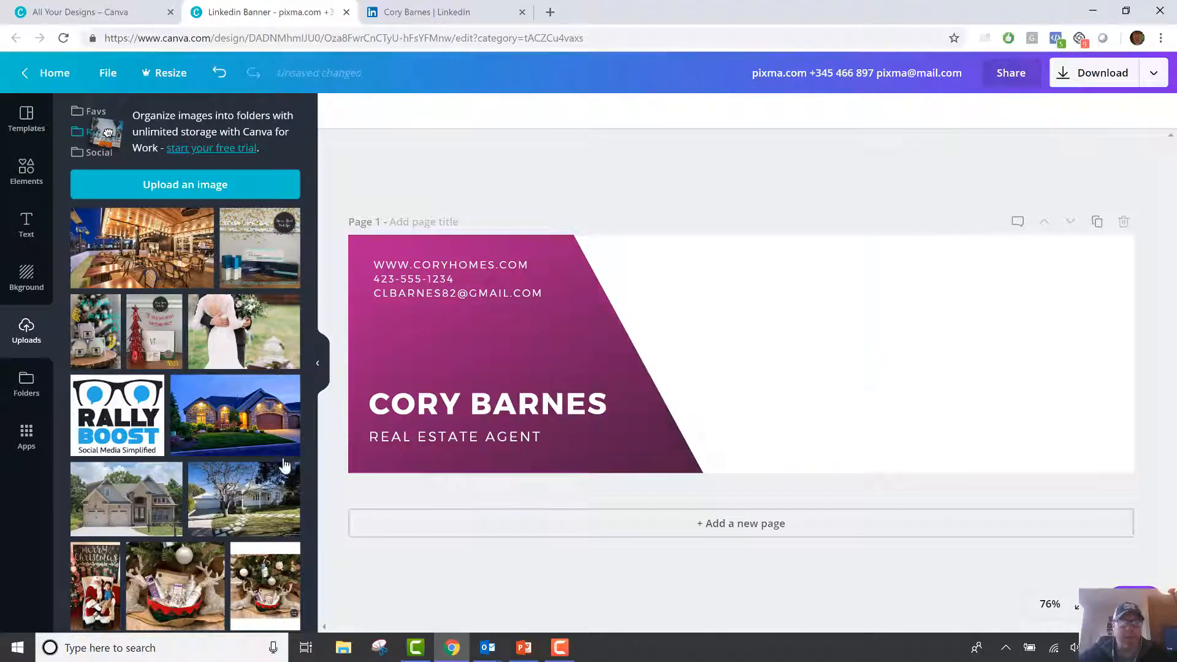
drag(152, 488, 775, 451)
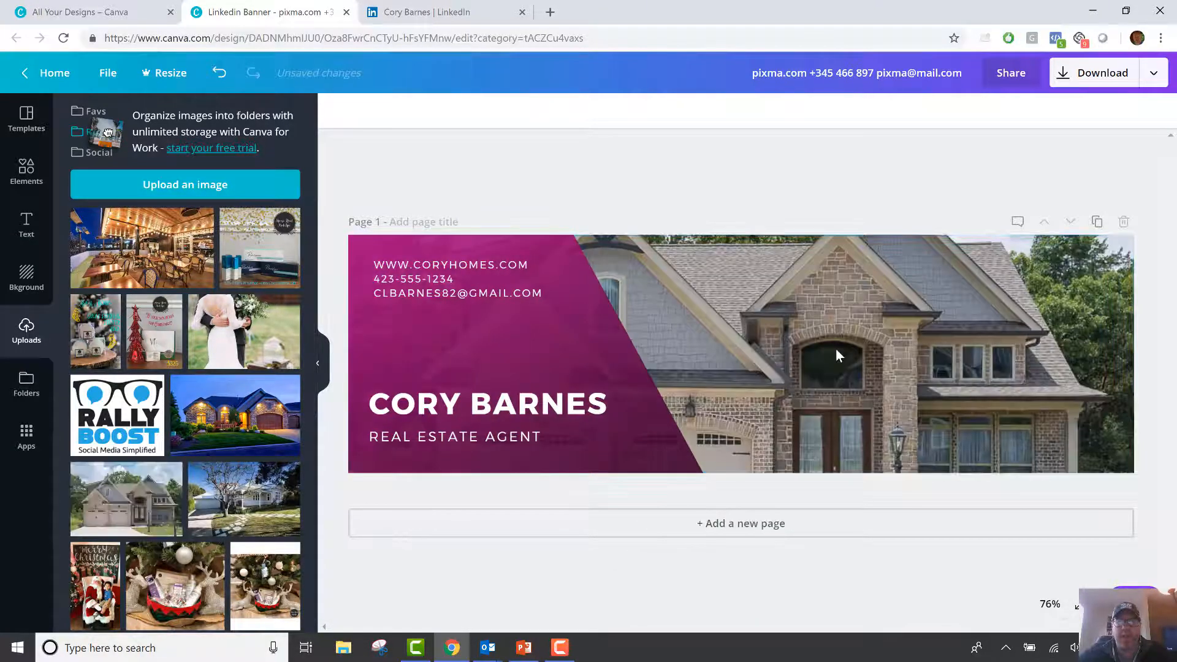
double_click(836, 348)
drag(844, 373, 854, 312)
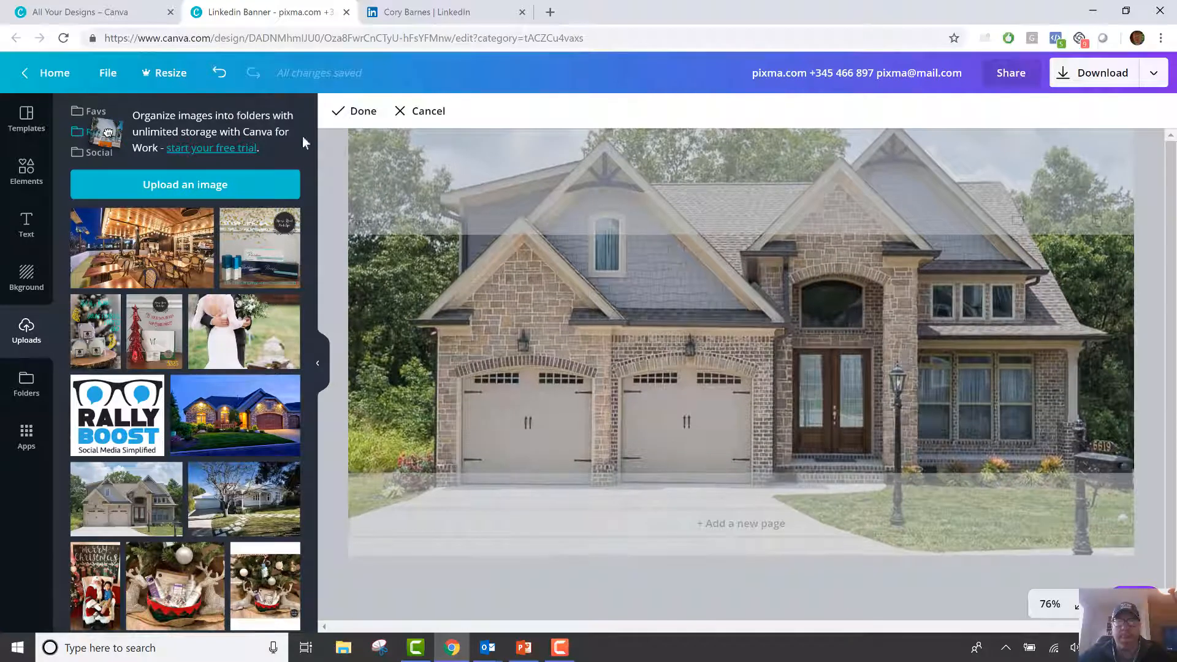
click(355, 111)
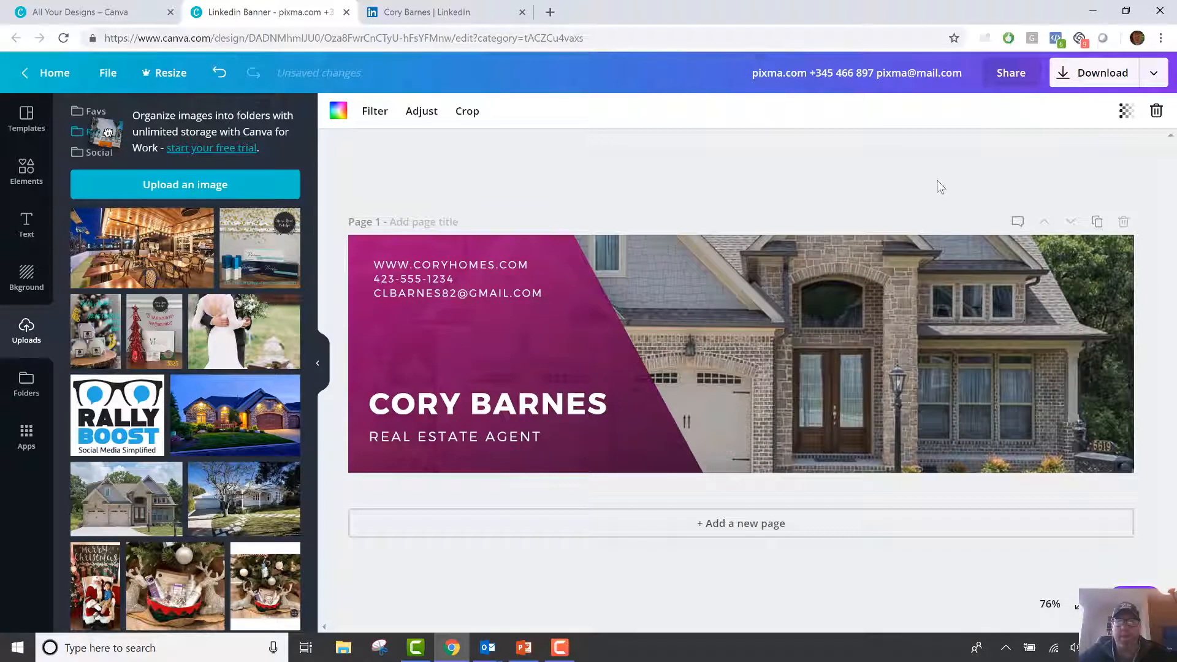
double_click(937, 351)
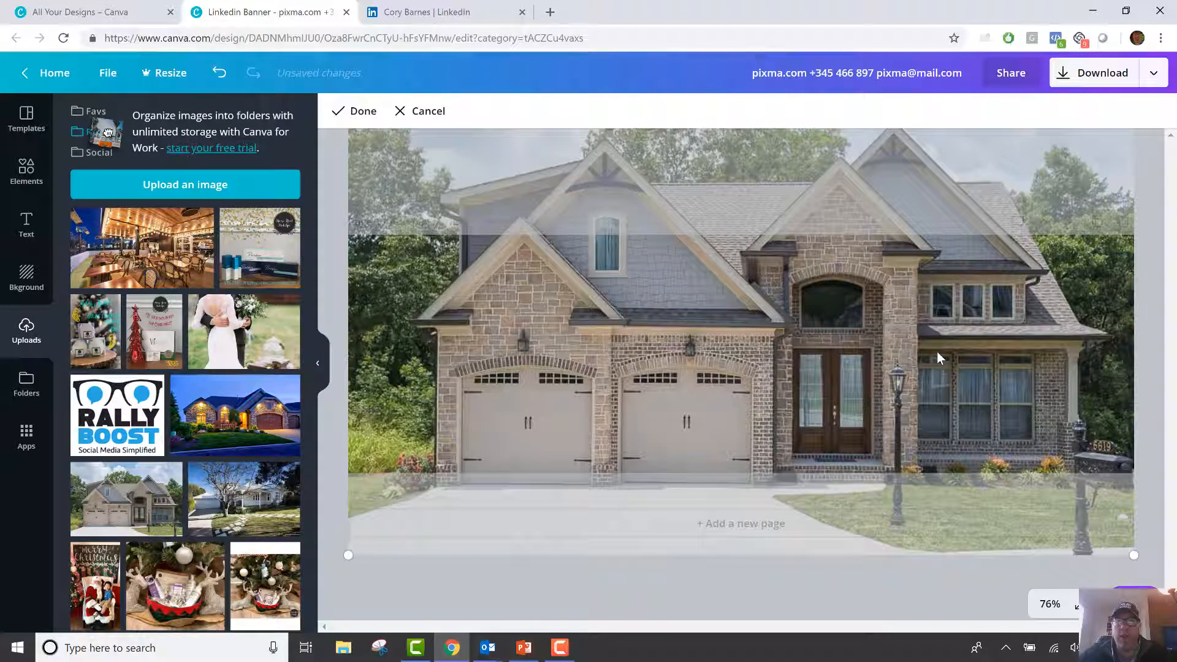
click(419, 111)
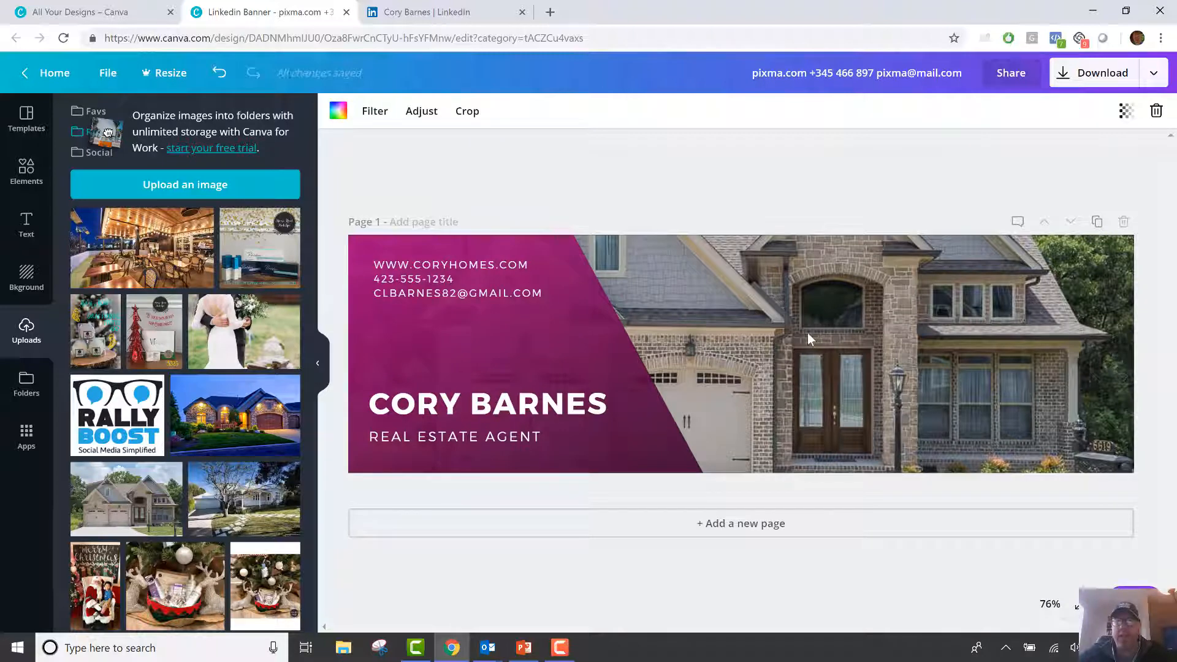
key(Delete)
click(267, 423)
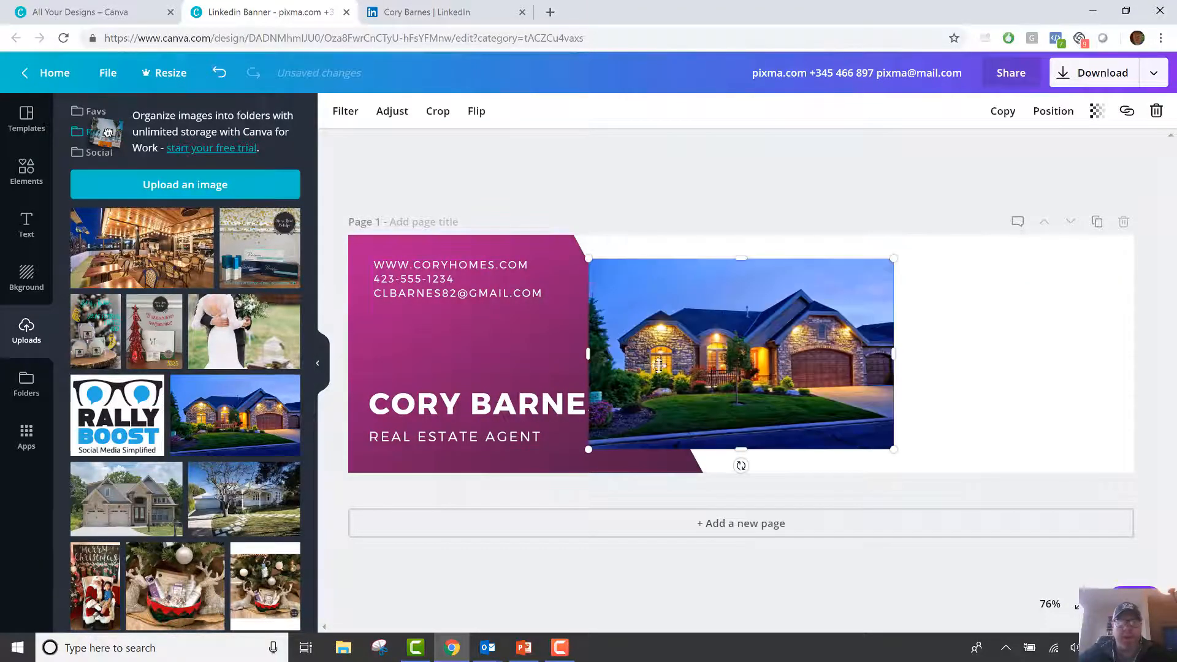
drag(680, 351, 713, 350)
key(Delete)
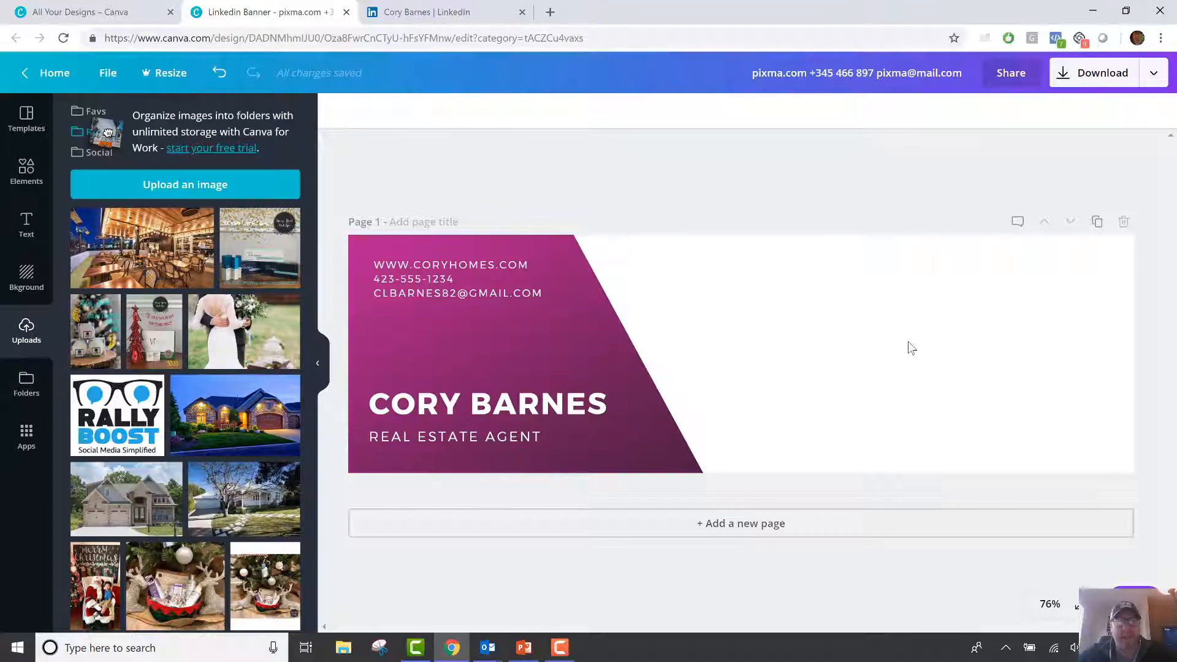
Drop the dusk stone-house photo onto the banner background and crop it lower to frame the house.
drag(514, 451, 829, 452)
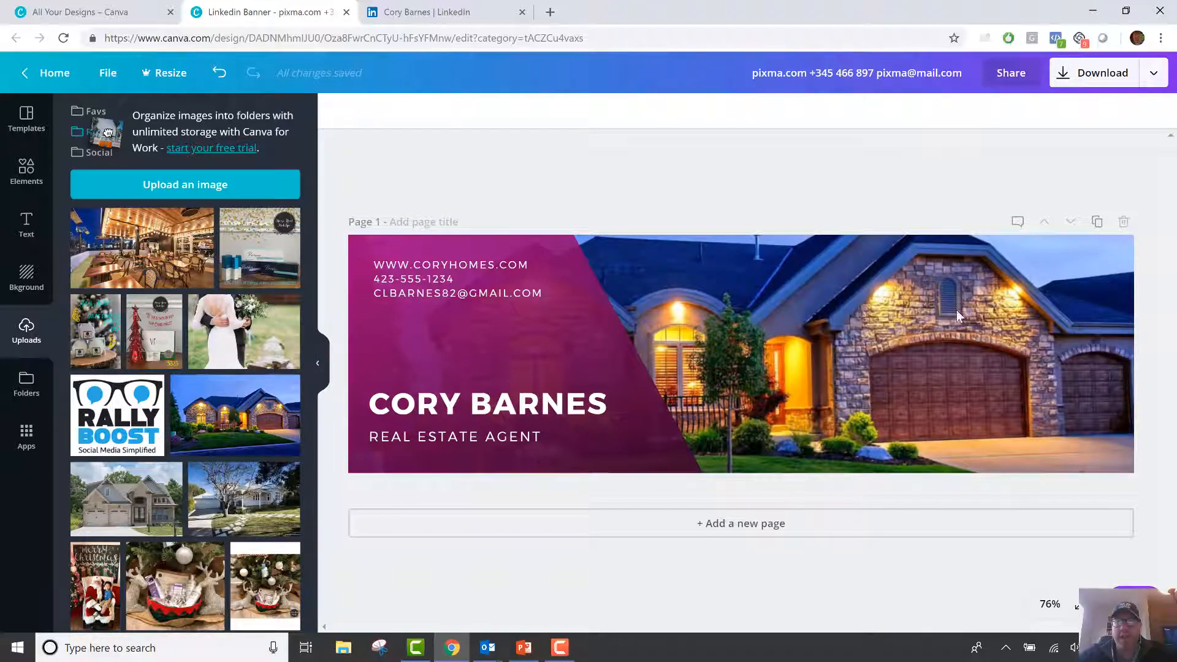
click(873, 314)
double_click(872, 314)
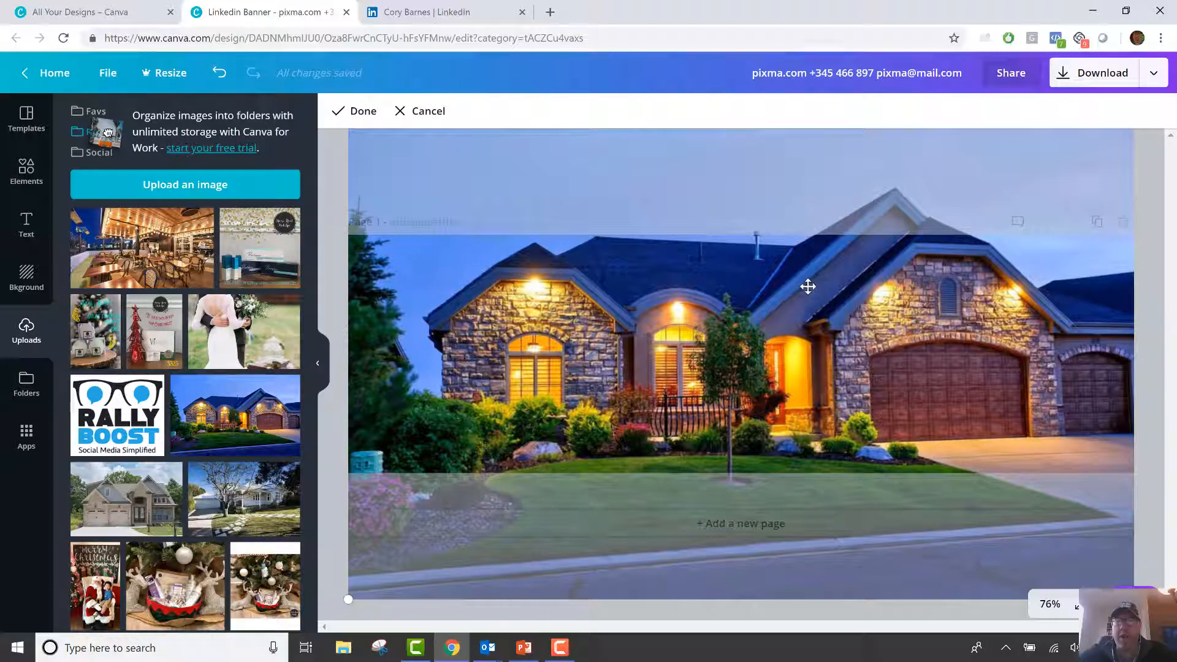
drag(807, 286, 807, 301)
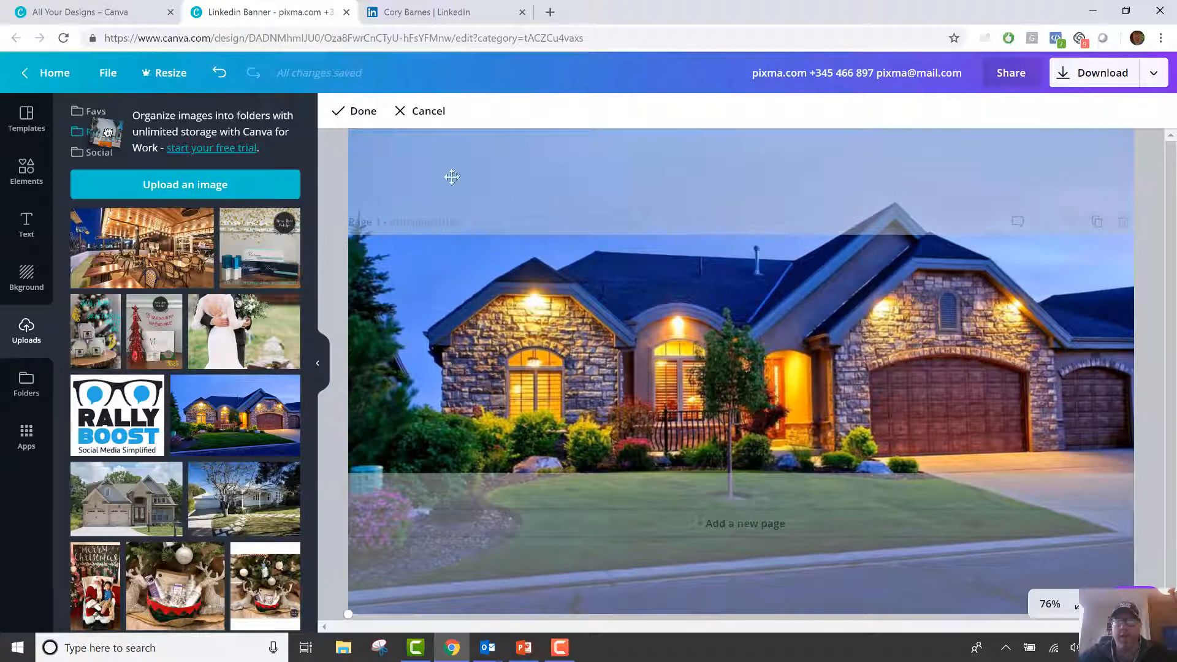
click(361, 112)
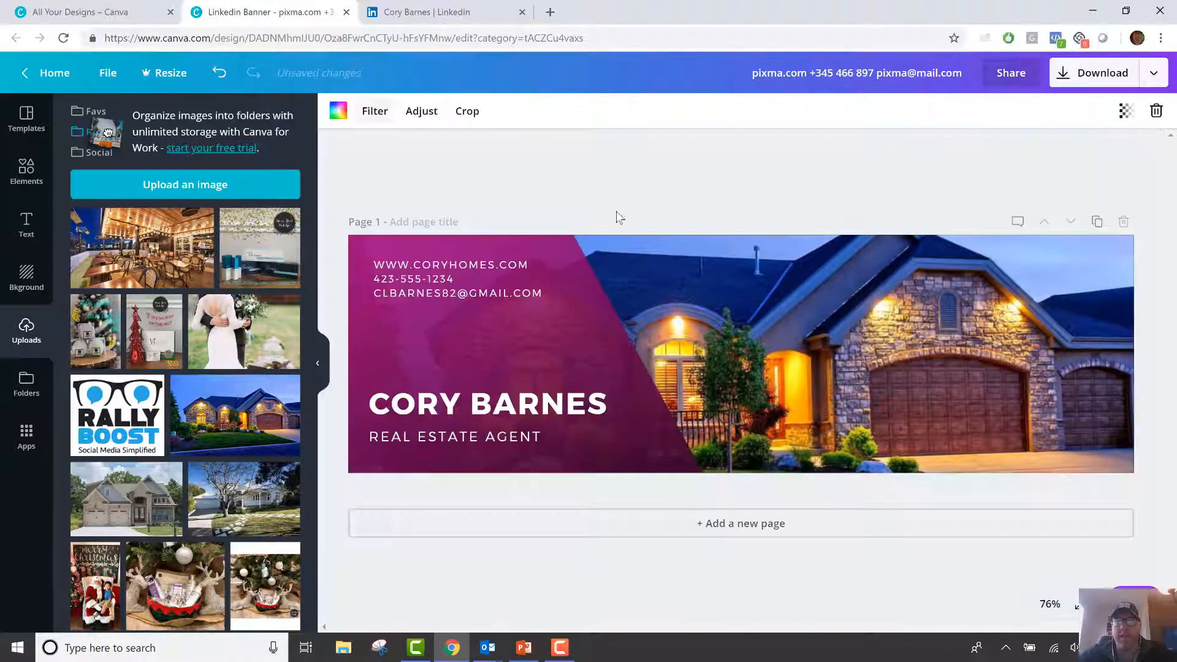
double_click(912, 303)
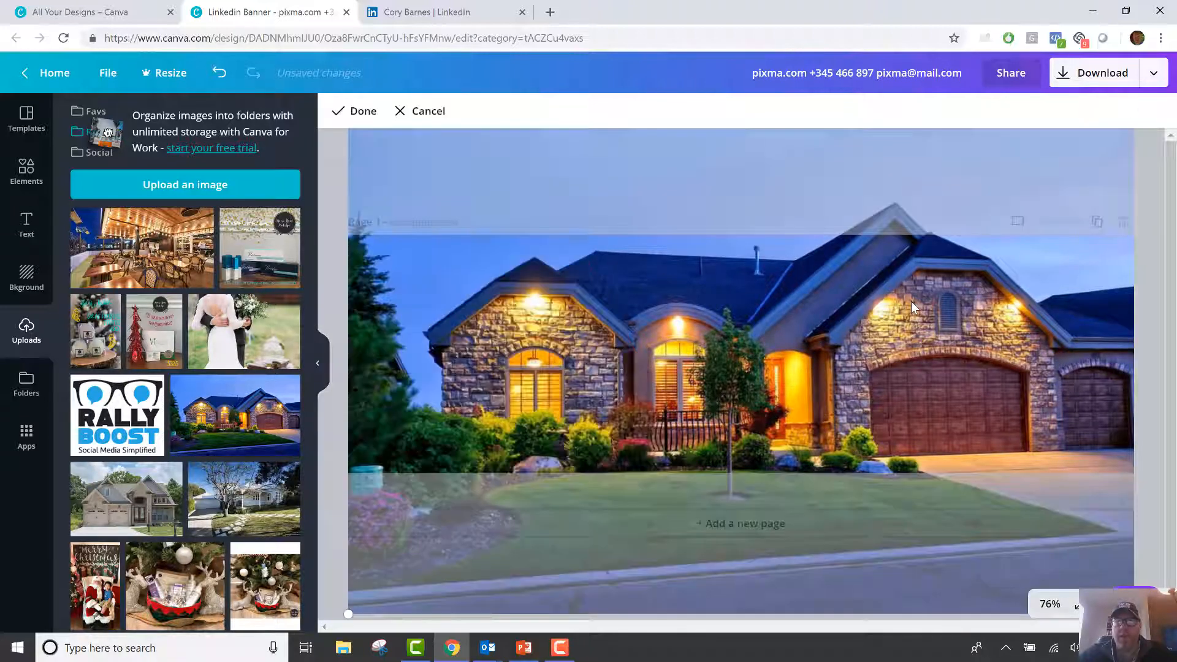
click(352, 112)
click(952, 179)
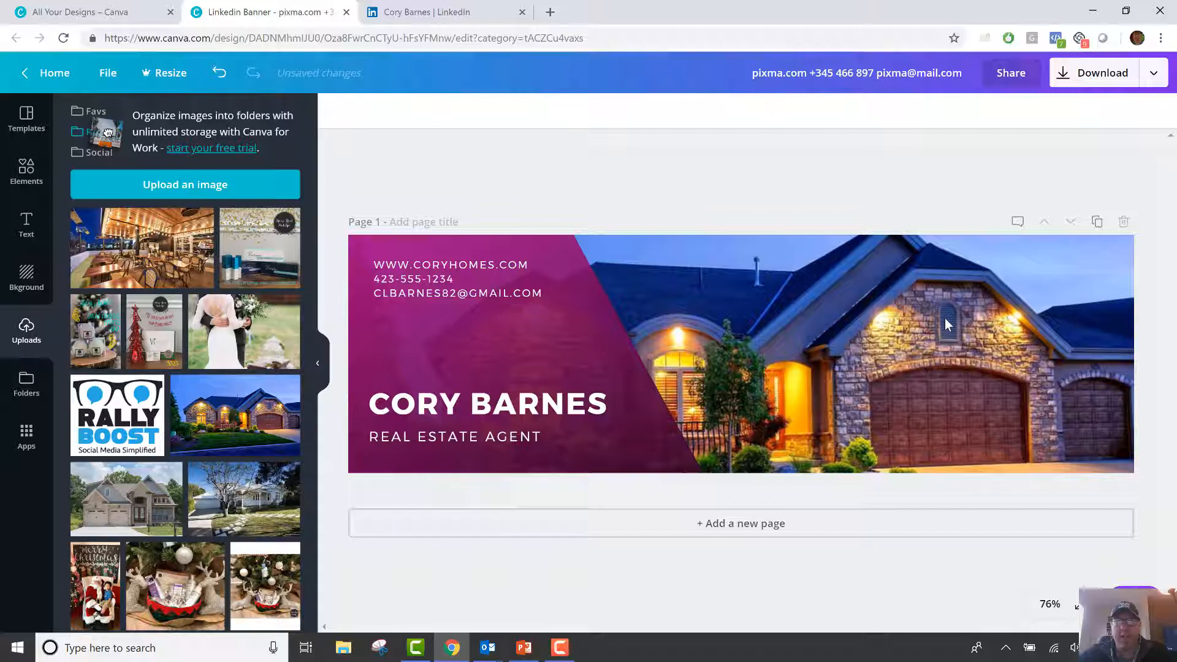
Set the agent's name heading in the Alegreya SC font.
click(501, 300)
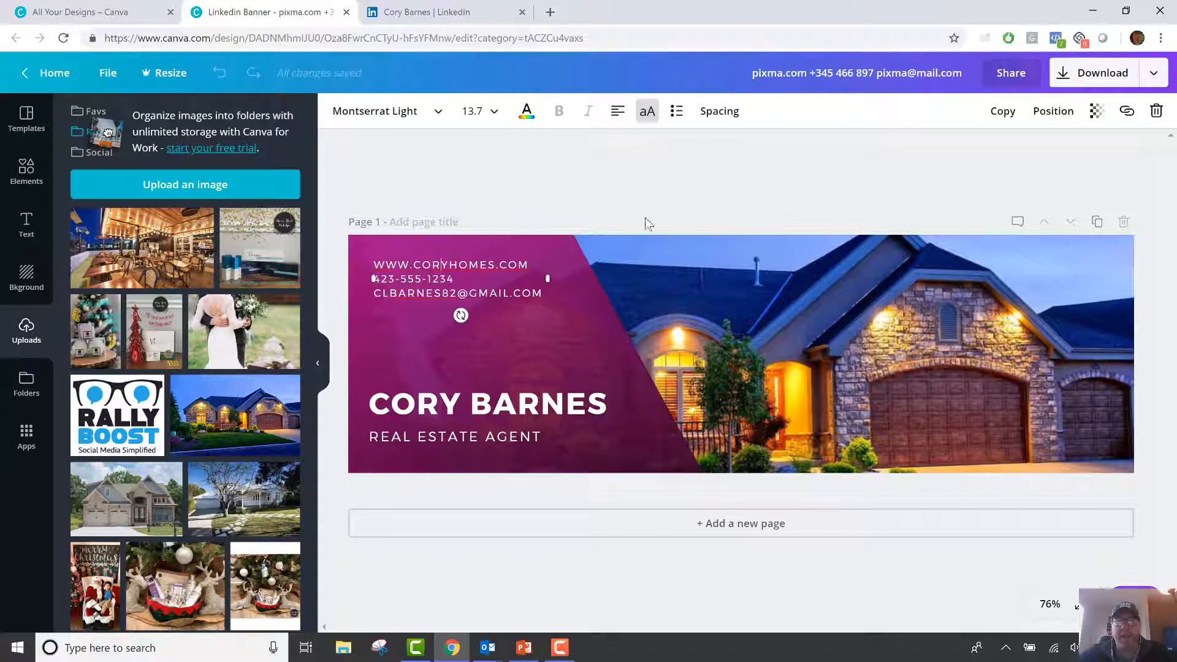
click(664, 201)
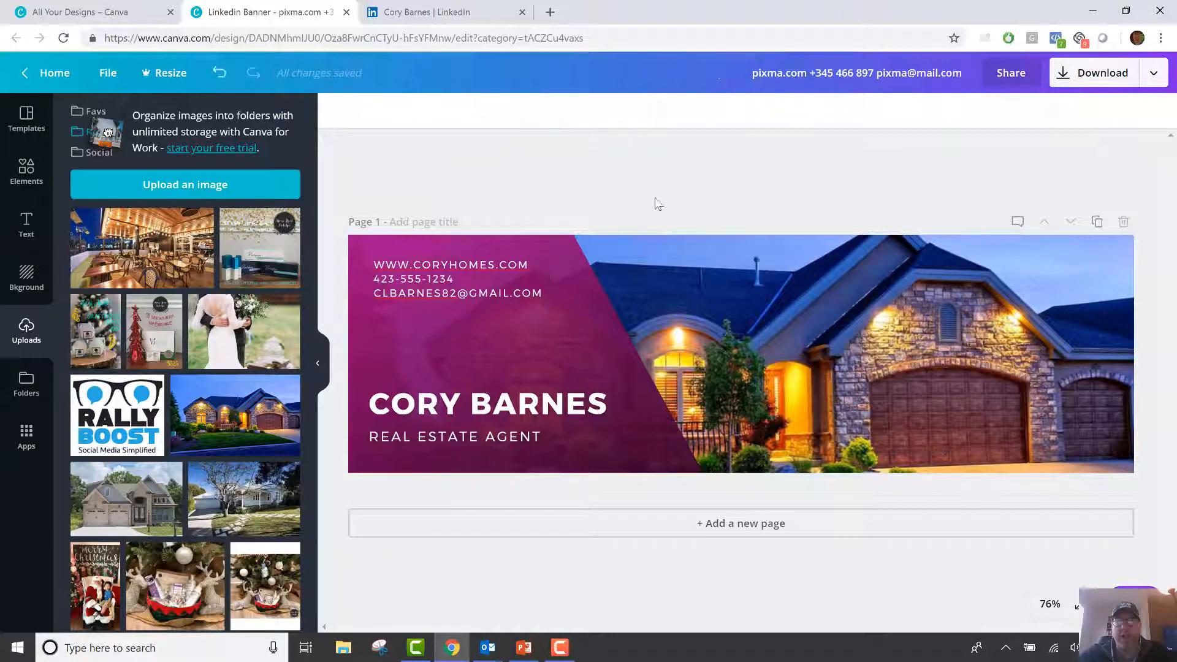
click(511, 405)
drag(606, 402, 367, 404)
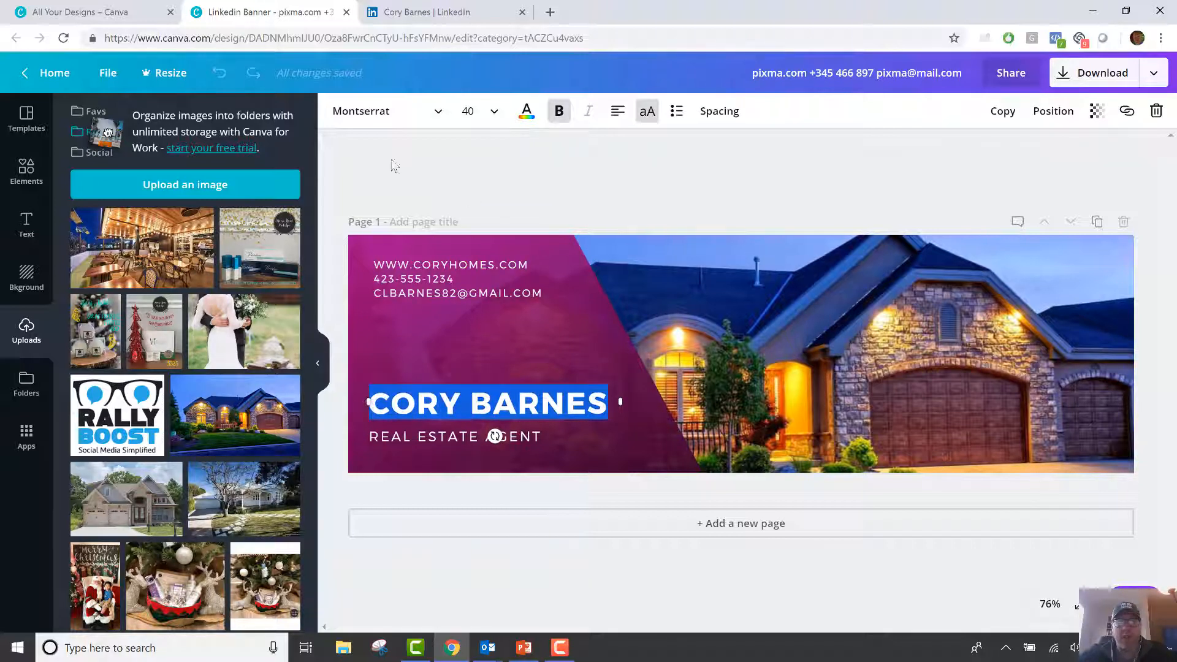
click(348, 117)
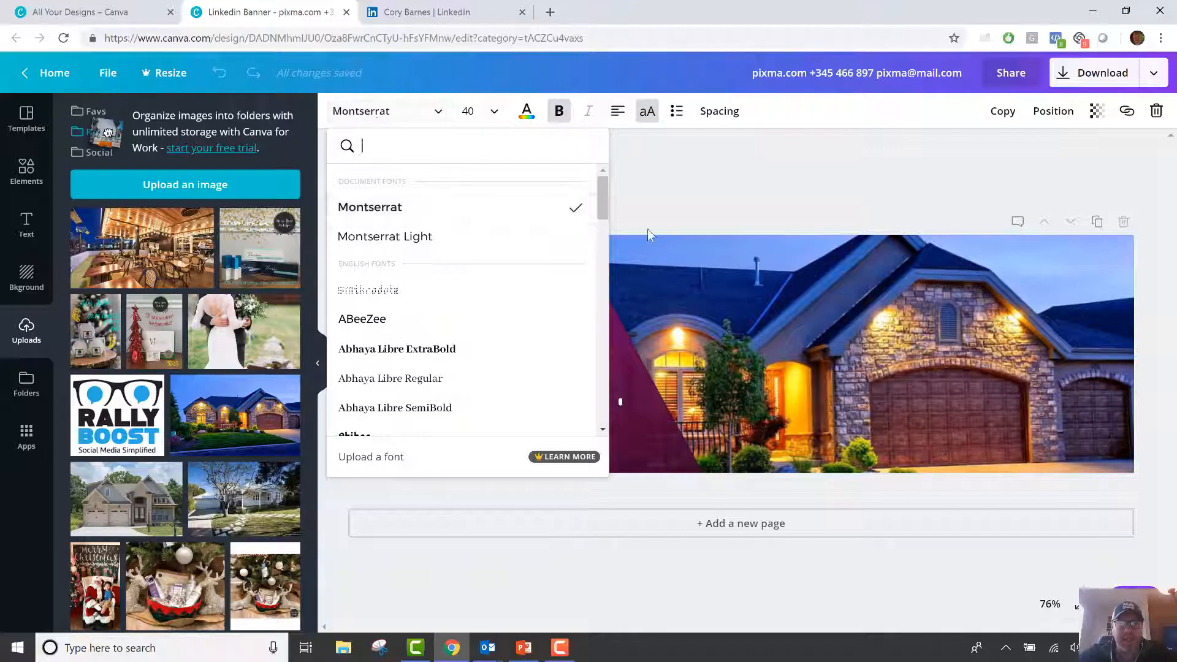
drag(605, 201, 599, 284)
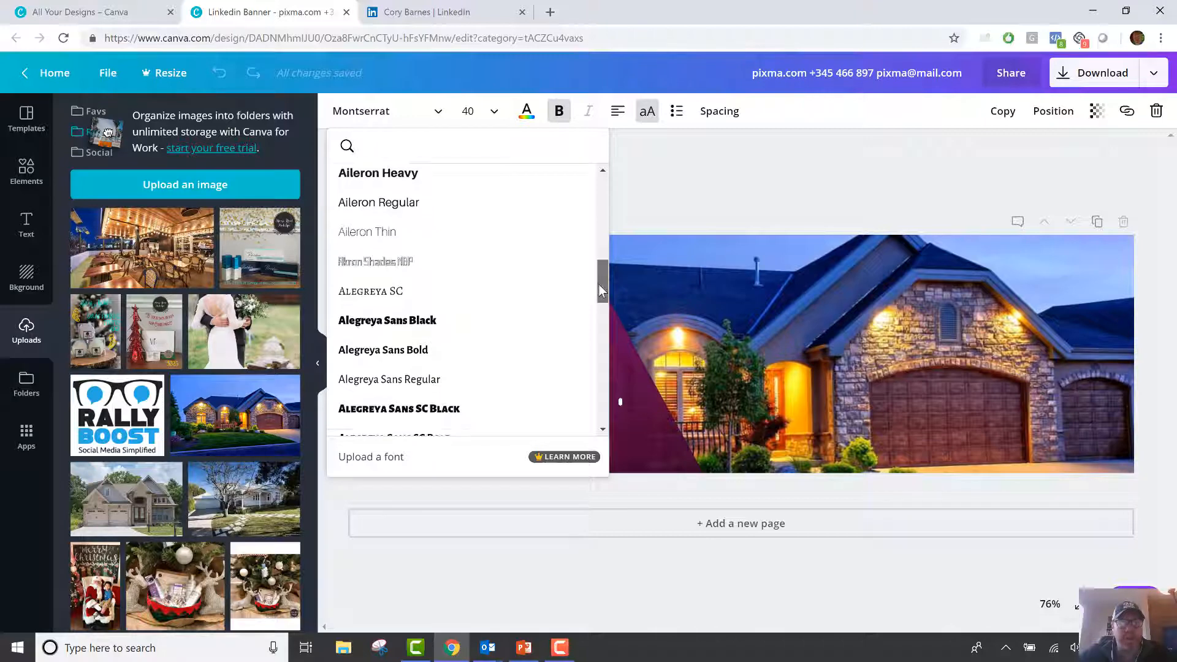
click(395, 298)
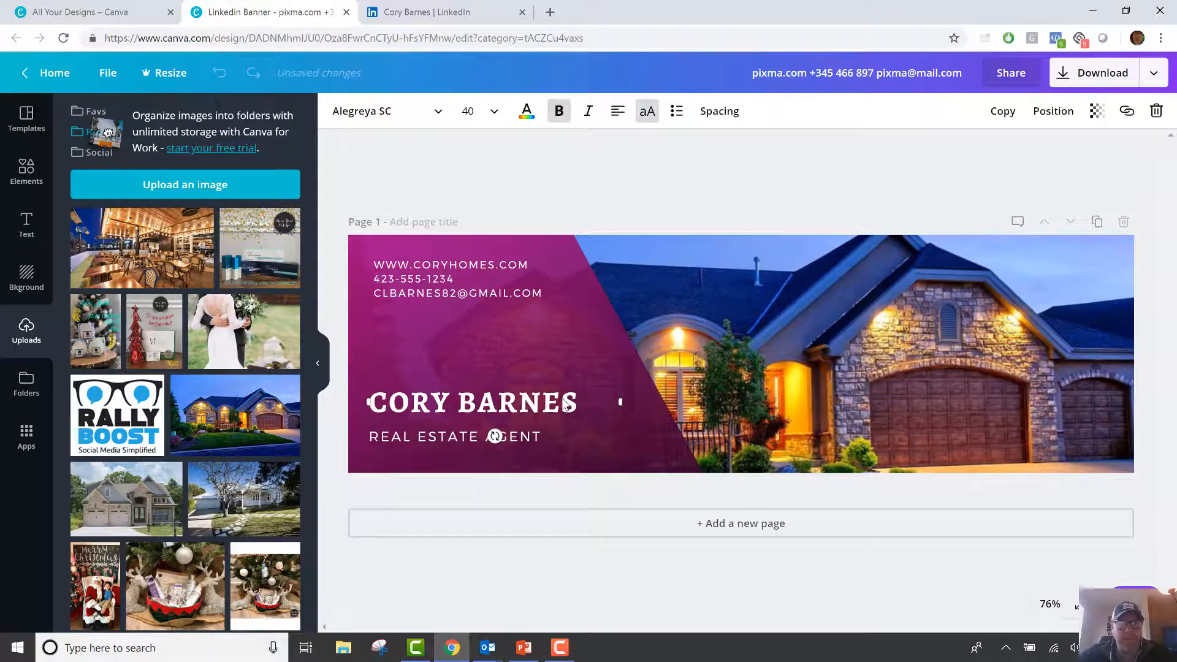
Set the REAL ESTATE AGENT tagline in Aileron Heavy.
click(702, 199)
click(540, 436)
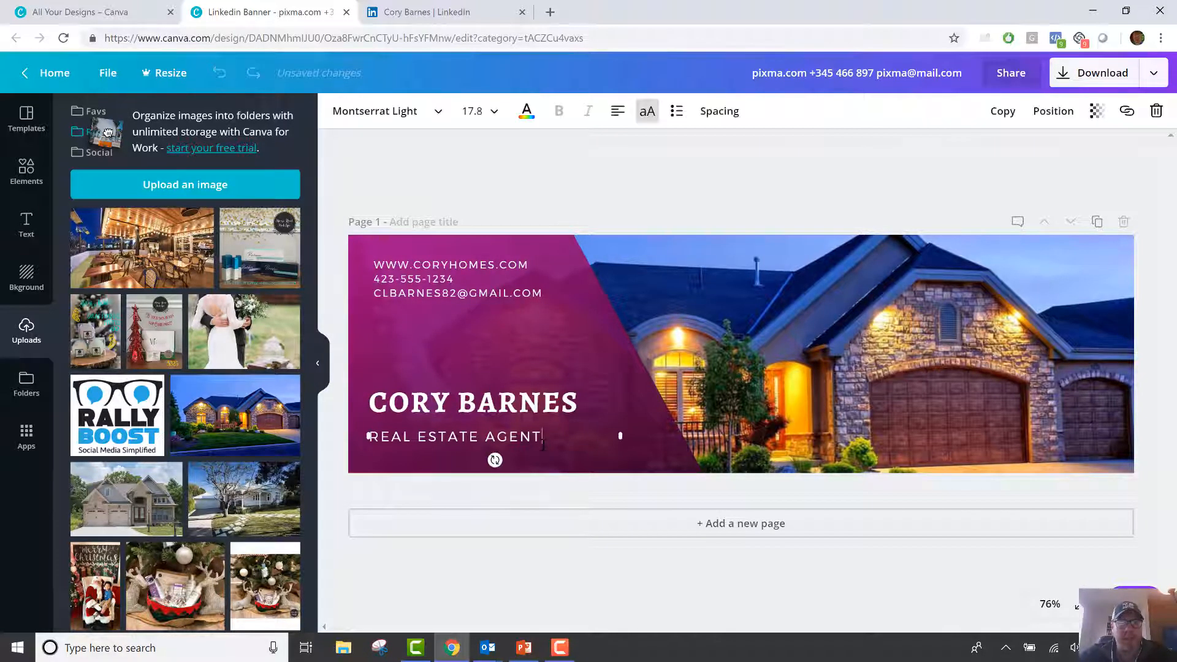
double_click(524, 436)
click(439, 111)
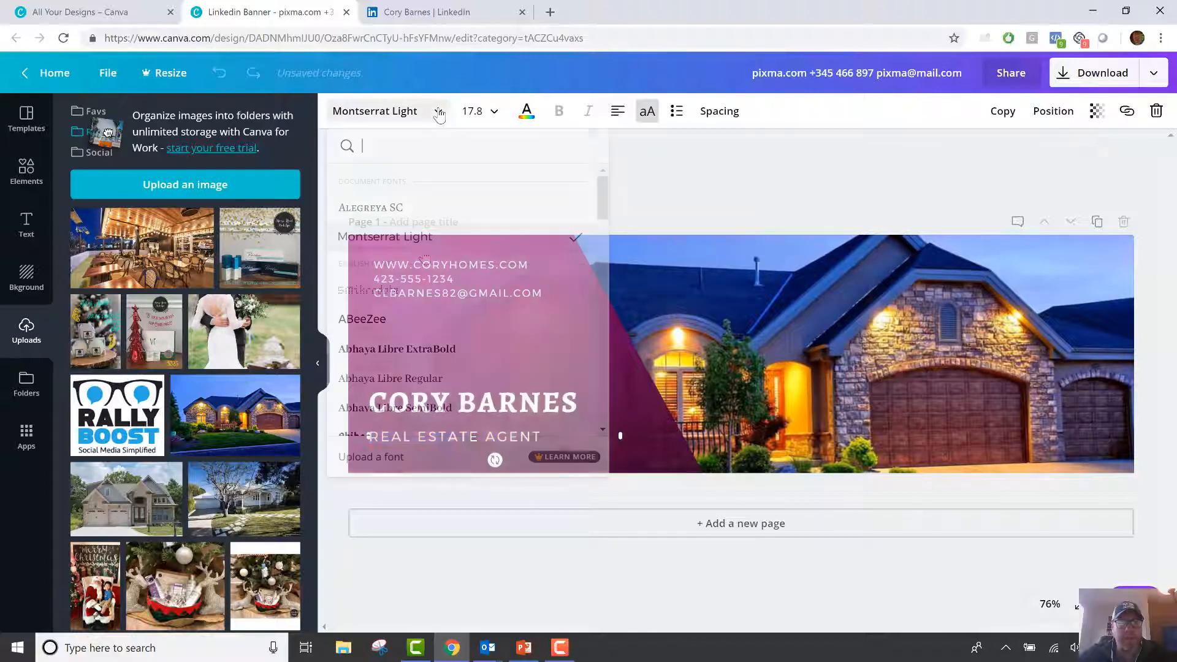
scroll(446, 338, down, 5)
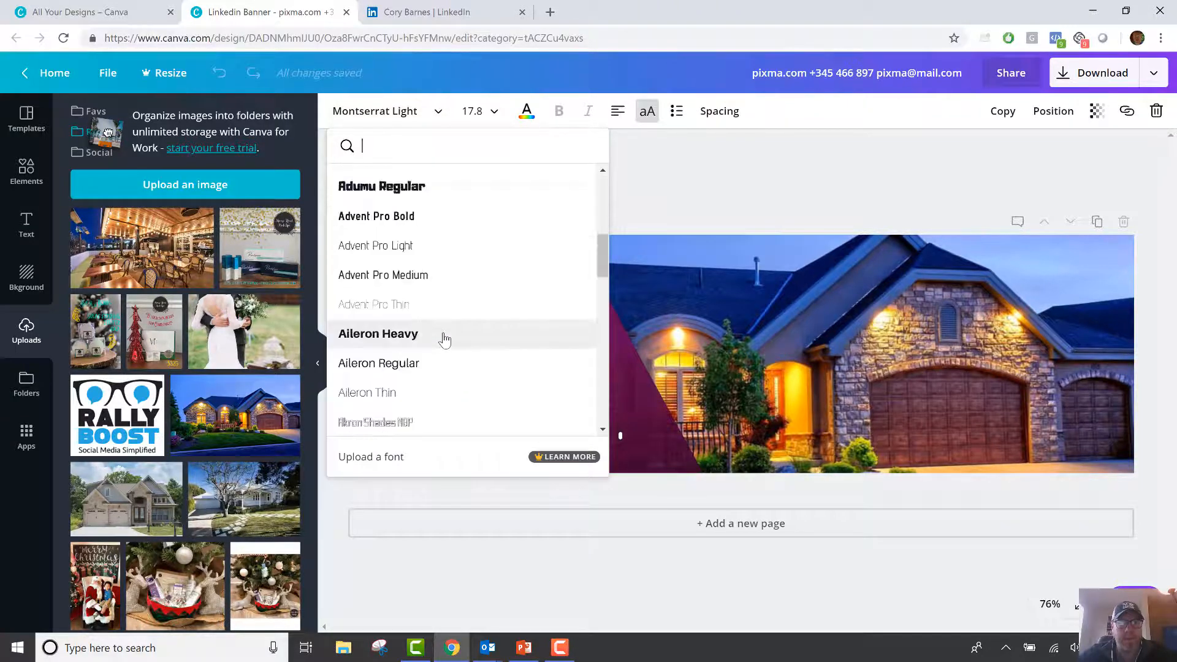
click(444, 340)
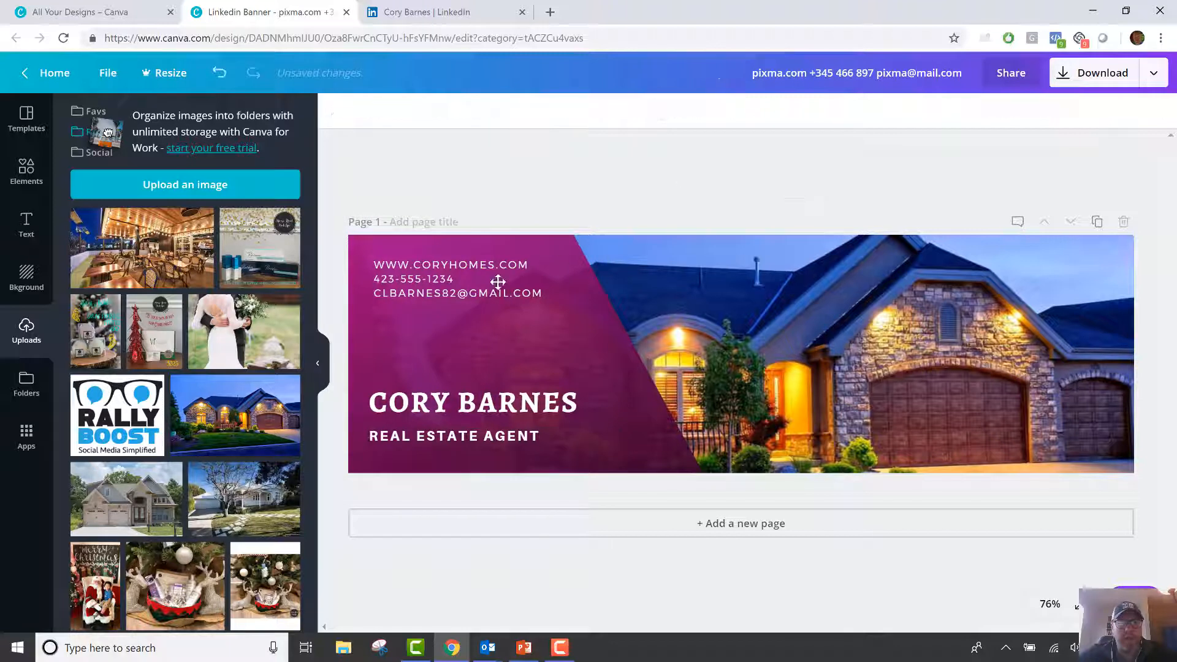
double_click(499, 280)
mouse_move(543, 293)
mouse_down()
mouse_move(375, 291)
mouse_move(377, 265)
mouse_move(365, 265)
mouse_move(530, 266)
mouse_move(504, 293)
mouse_move(542, 279)
mouse_up()
click(383, 270)
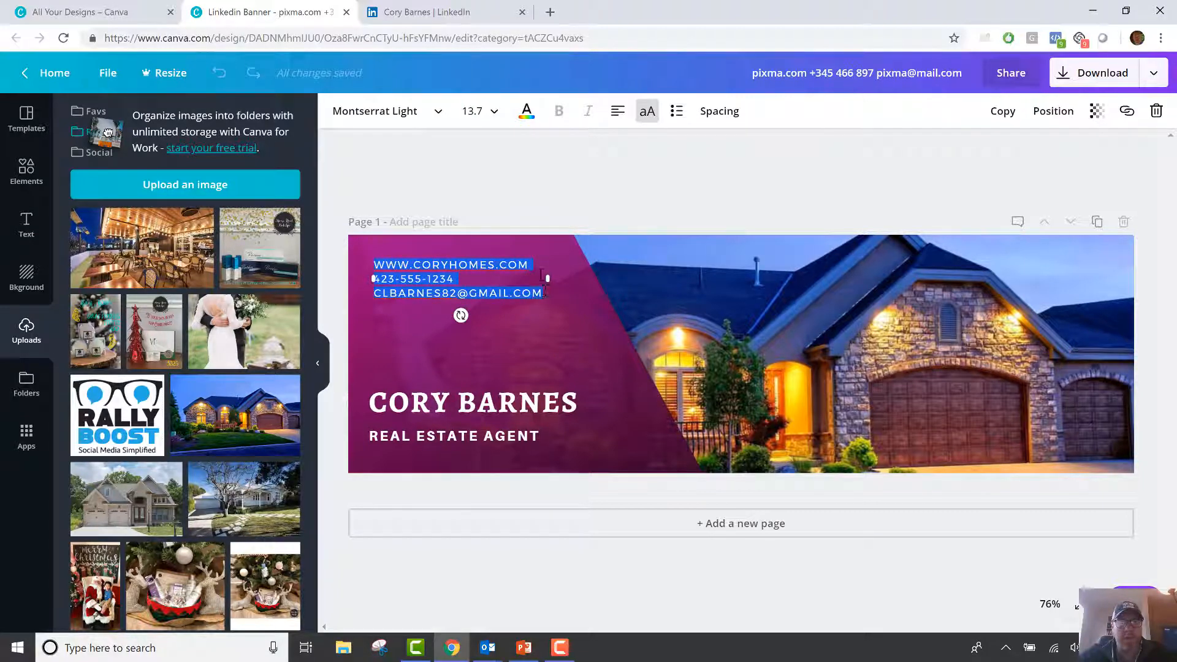
Make the three contact lines Aileron Heavy and bold.
click(562, 203)
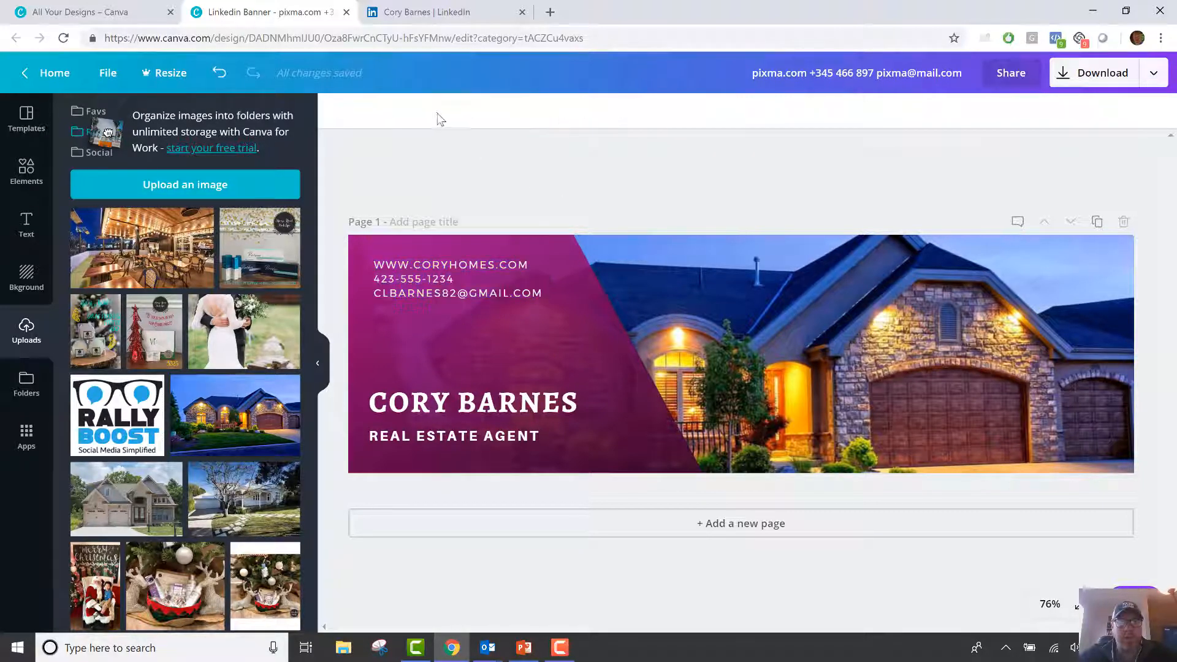
click(472, 264)
click(523, 293)
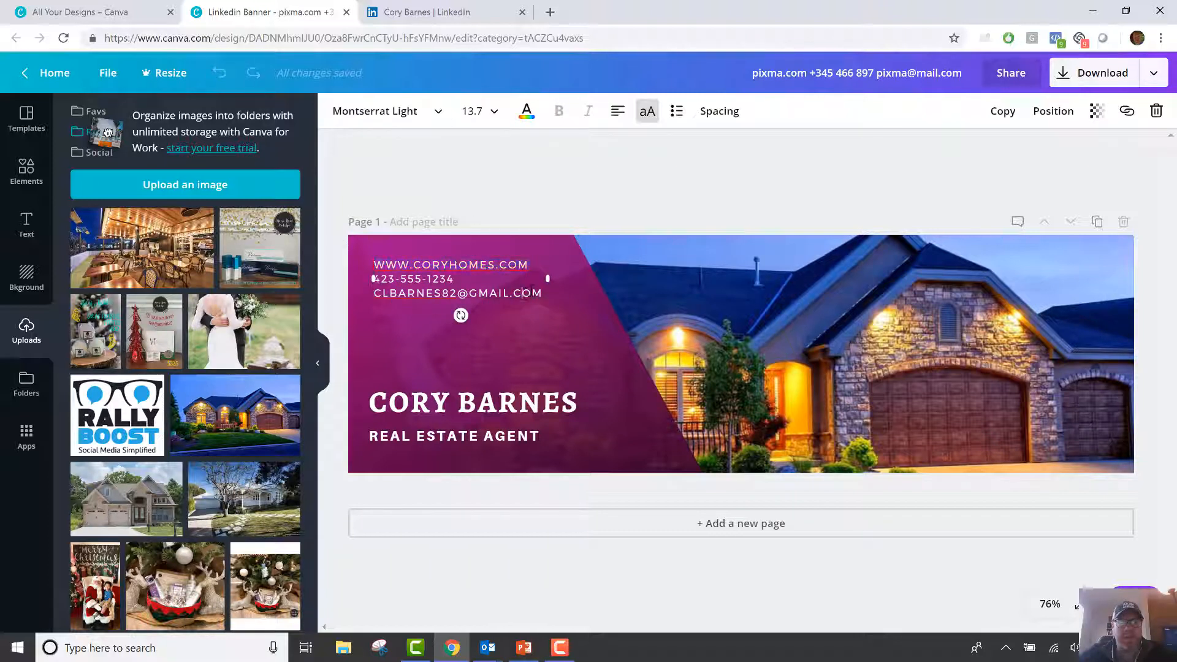
drag(519, 289, 377, 262)
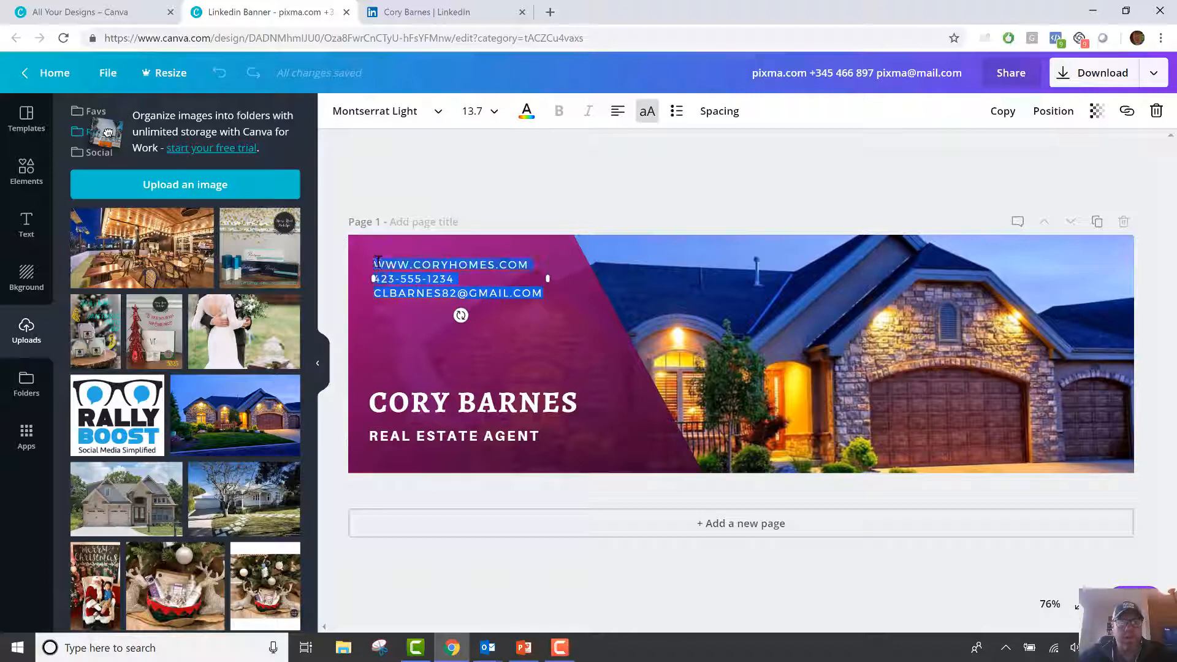
click(442, 123)
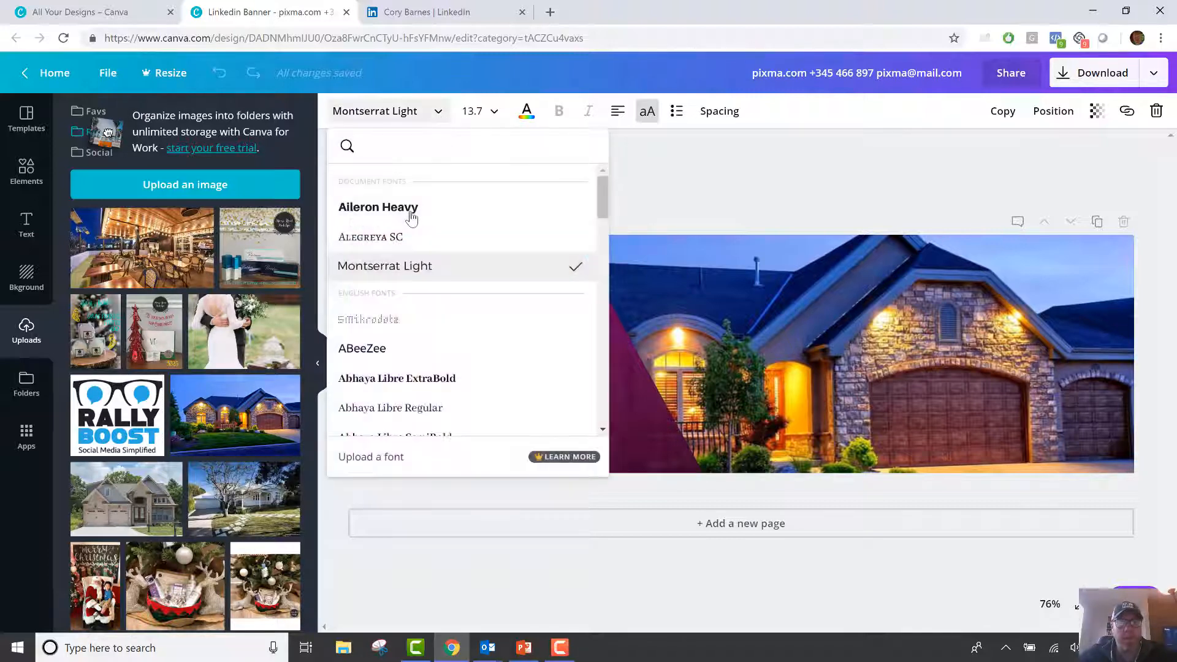
click(410, 215)
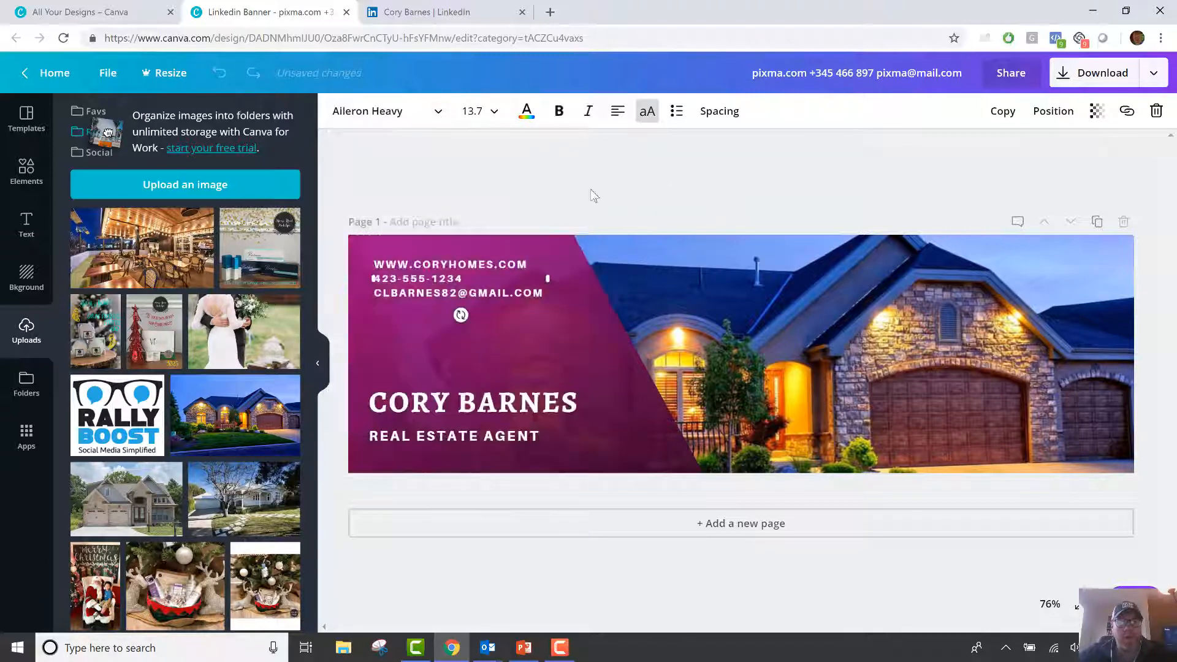
click(697, 176)
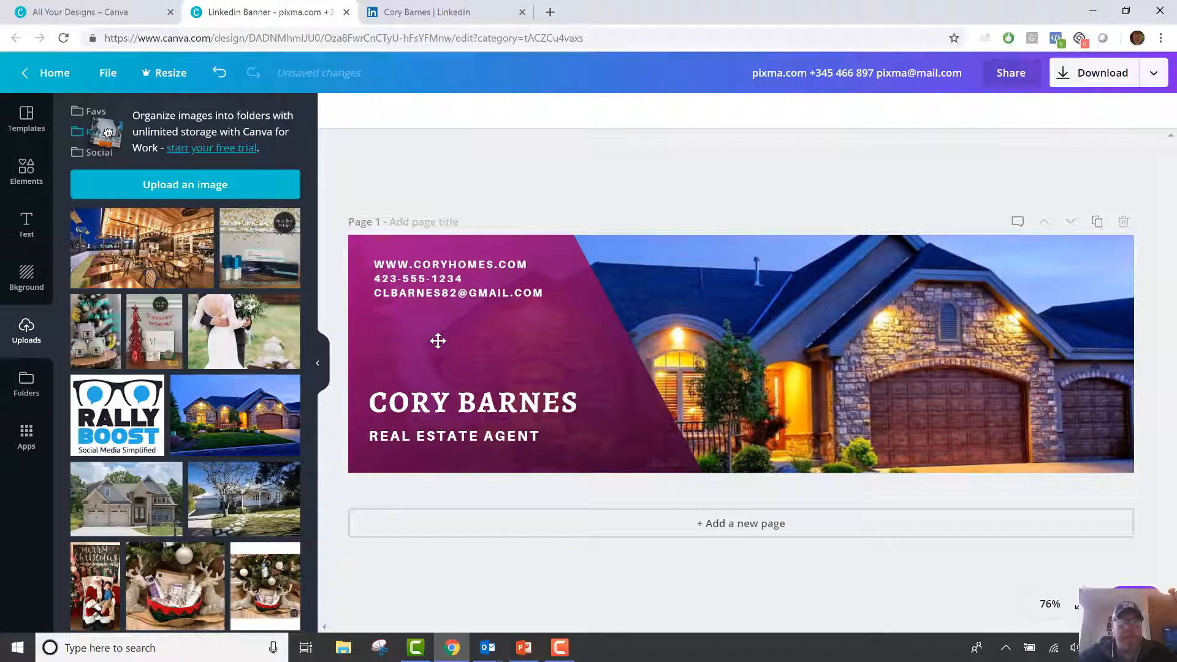
click(498, 270)
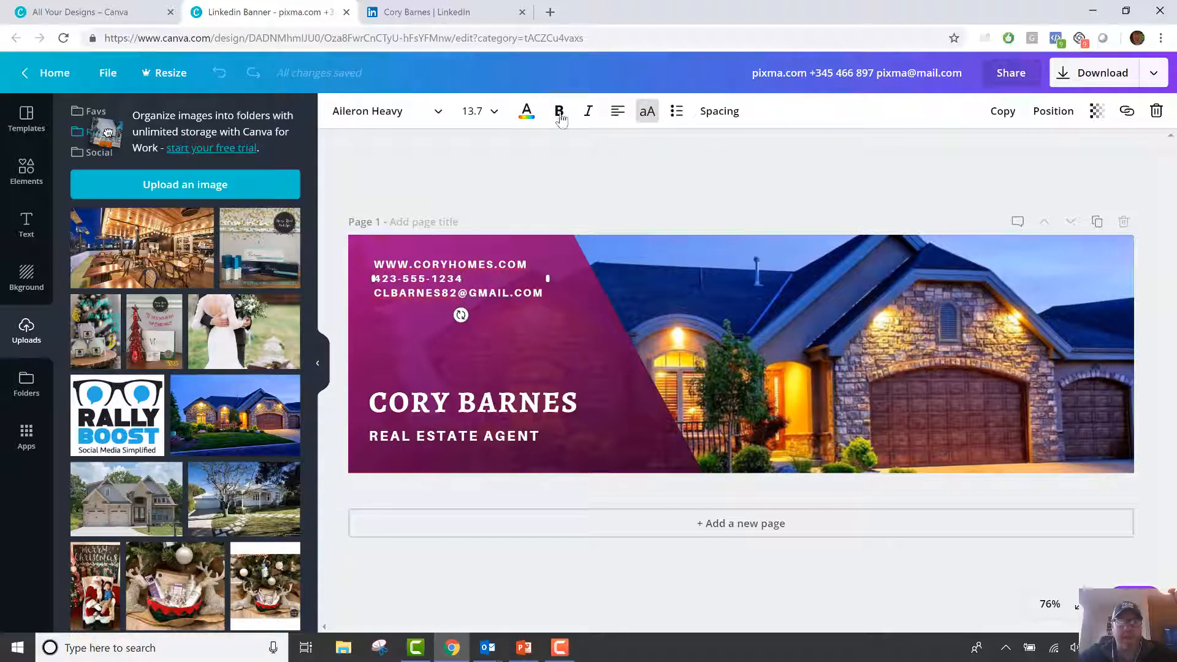
drag(539, 293, 390, 269)
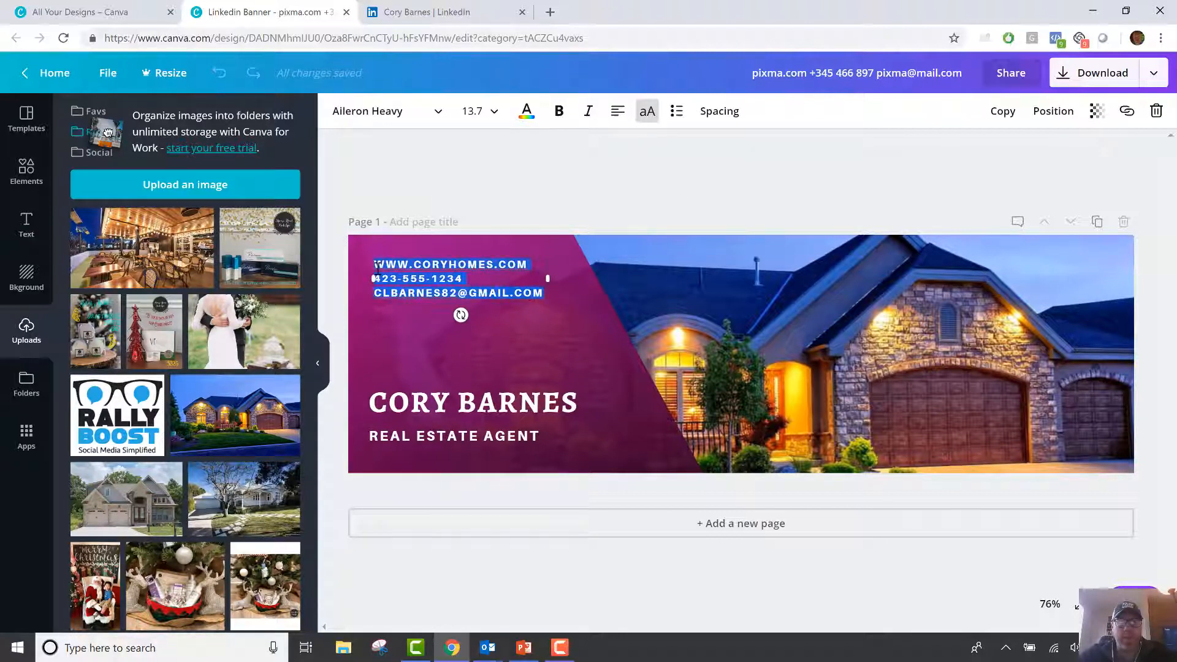
click(558, 112)
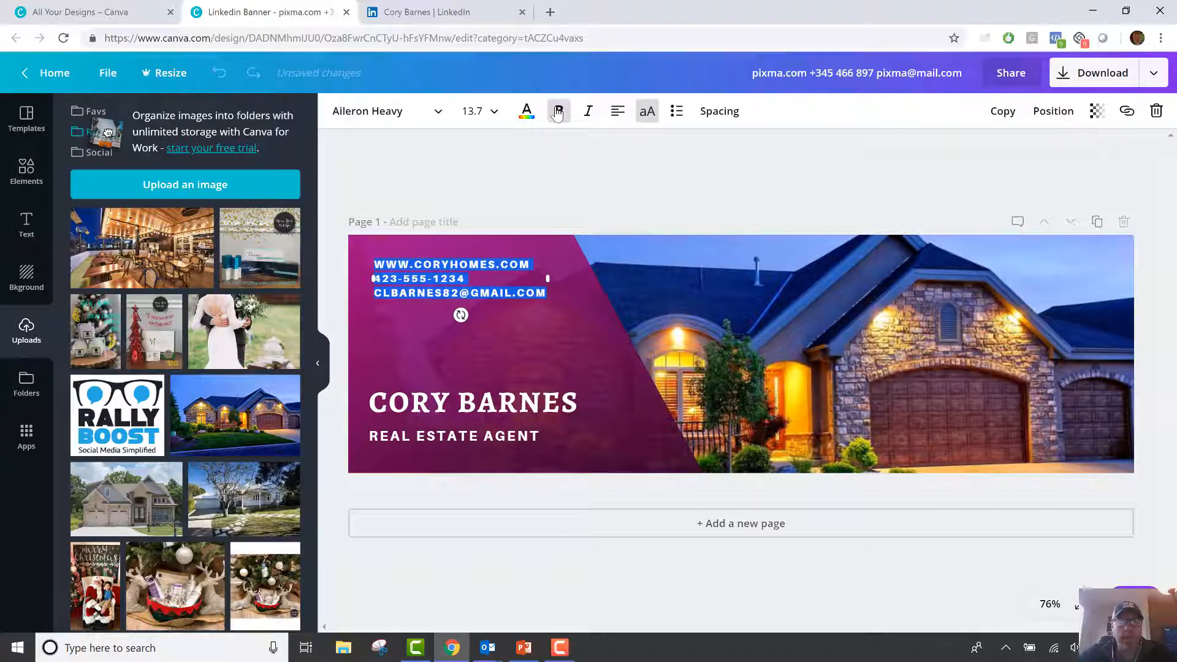
Set the contact lines' letter spacing to 127 and line height to 2.07.
click(498, 114)
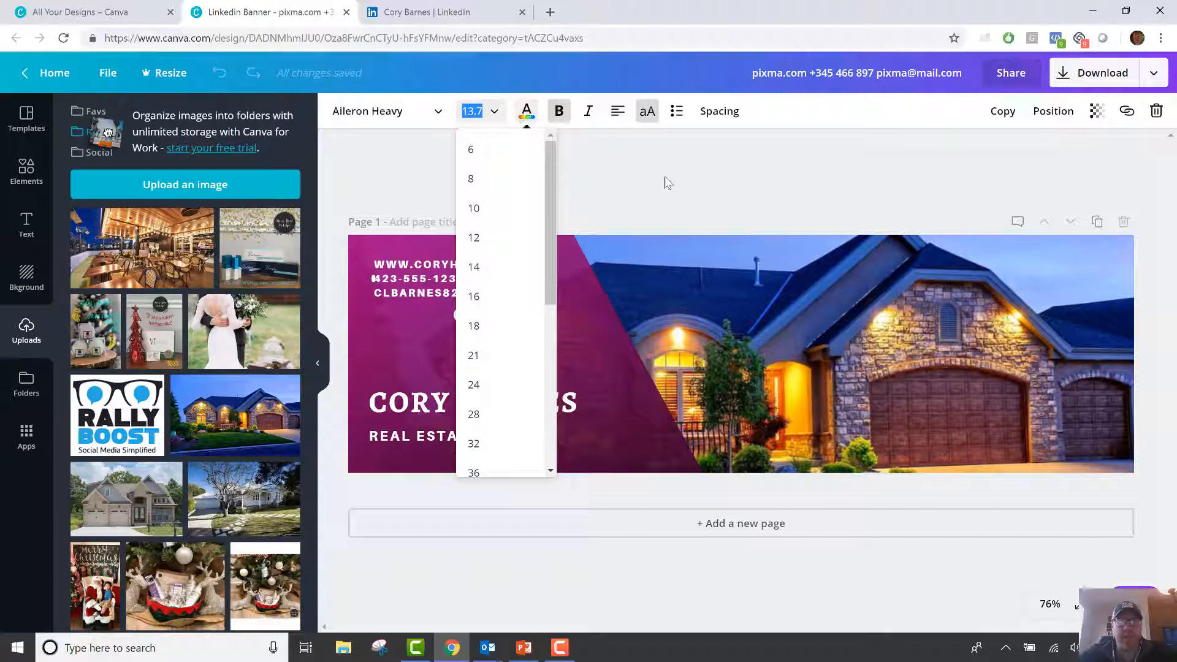
click(633, 130)
click(467, 279)
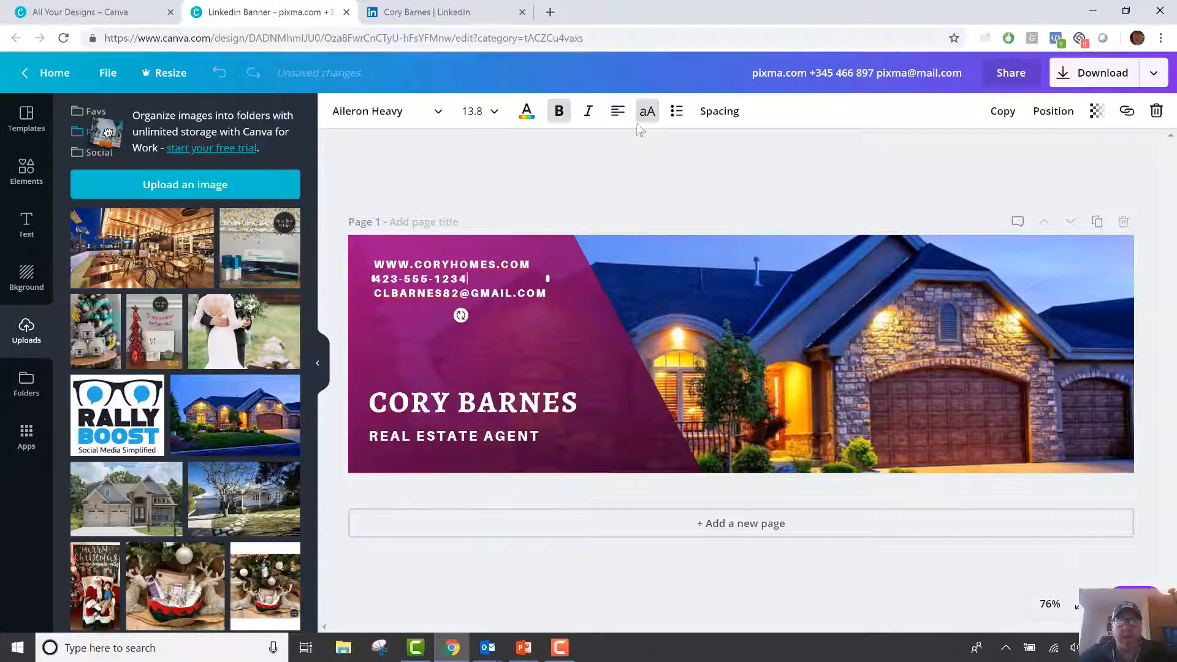
click(719, 111)
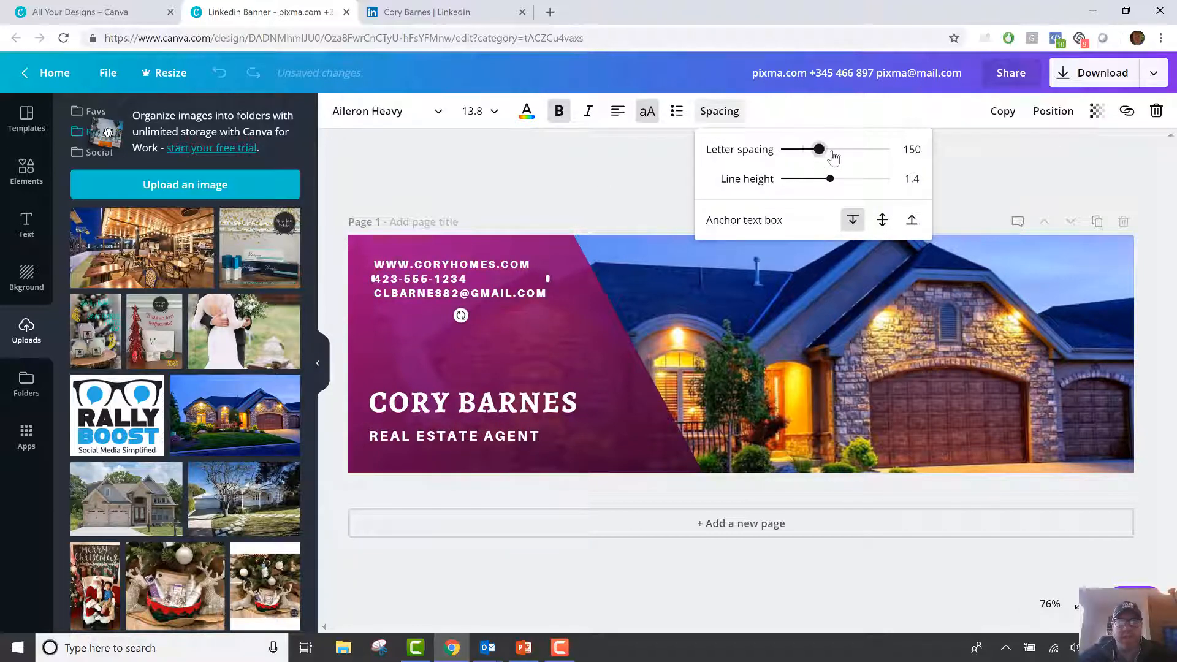
drag(833, 158, 870, 190)
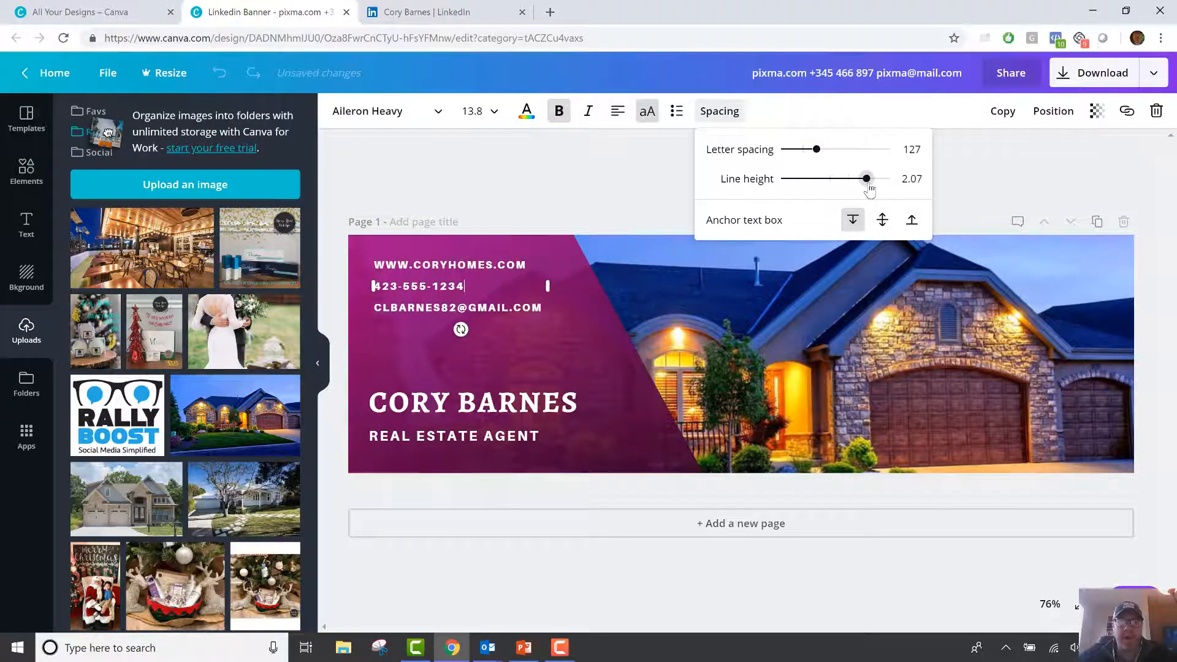
click(576, 181)
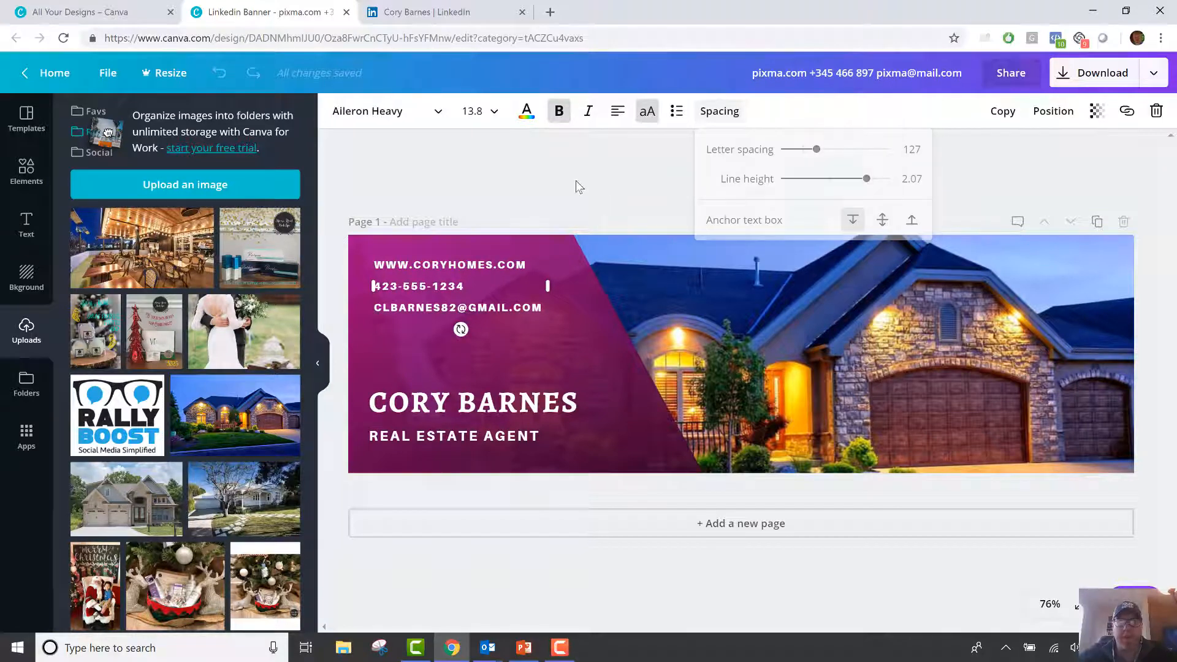
click(796, 264)
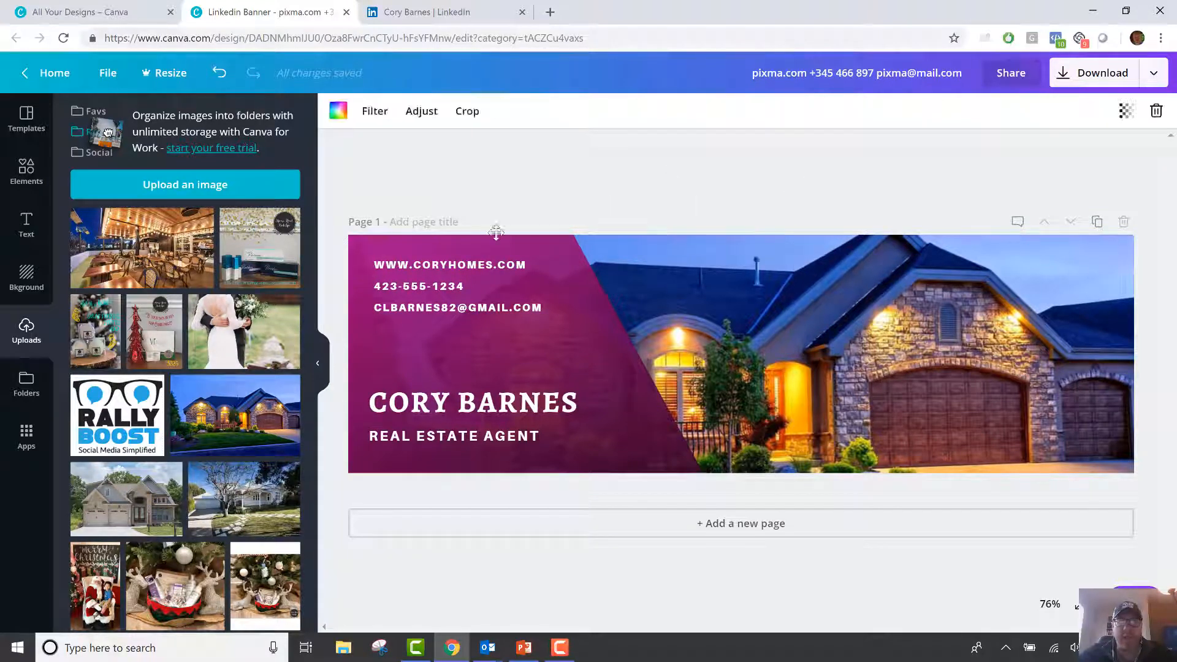
click(374, 112)
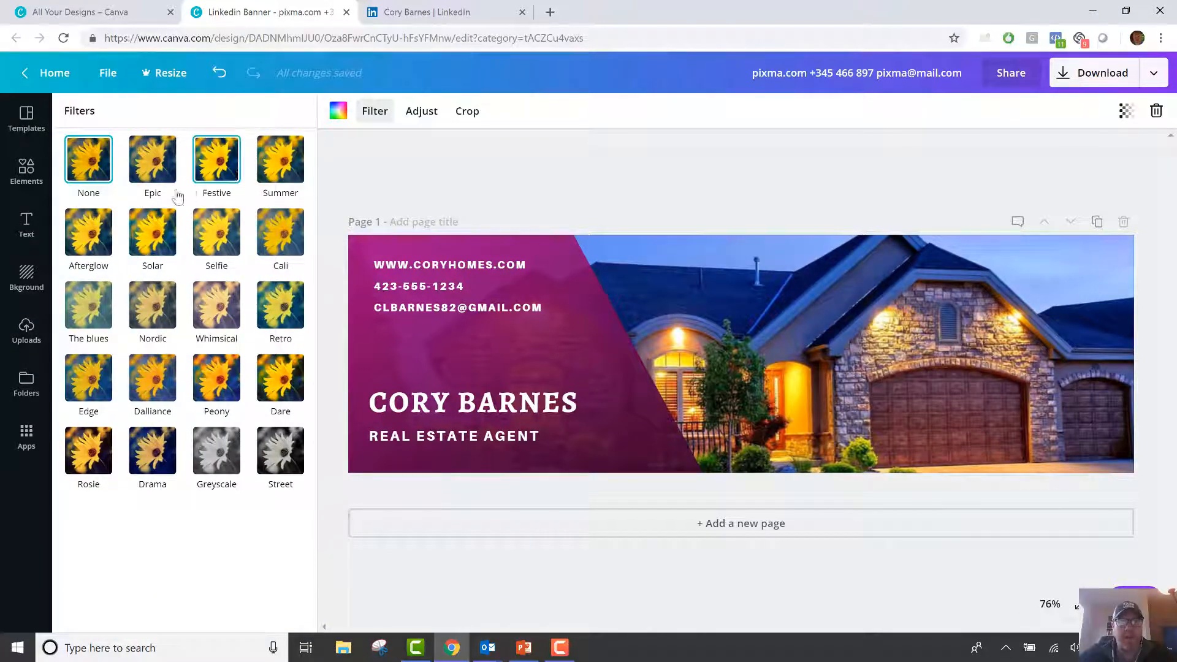
click(288, 165)
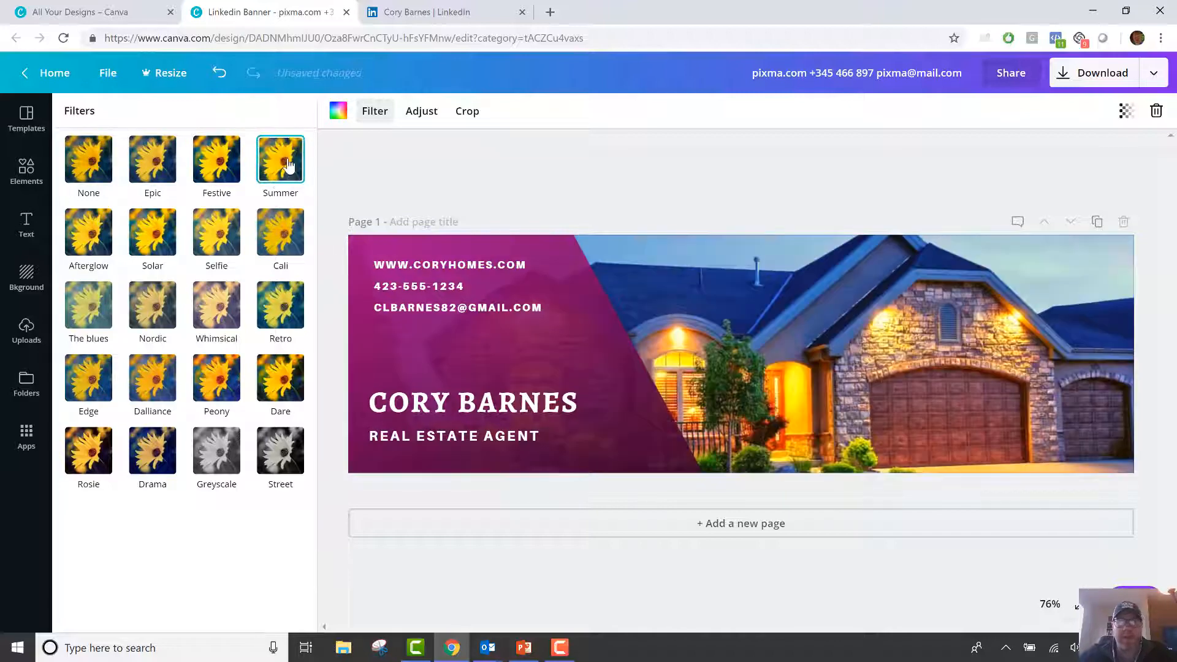
click(169, 161)
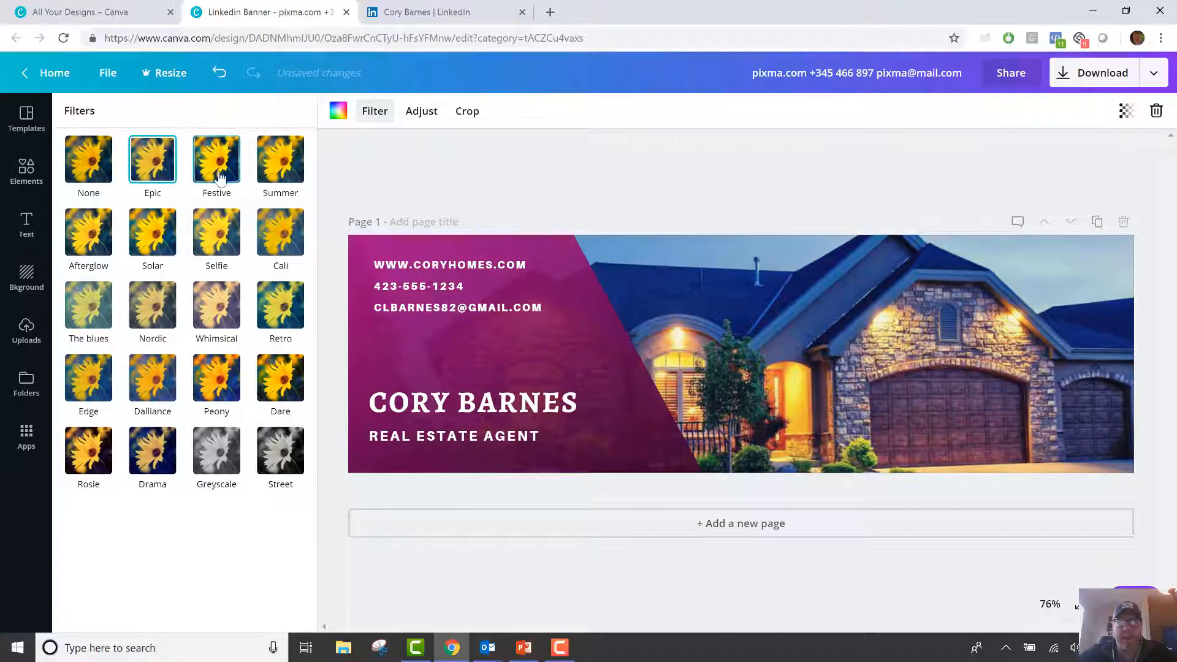
click(219, 176)
click(153, 309)
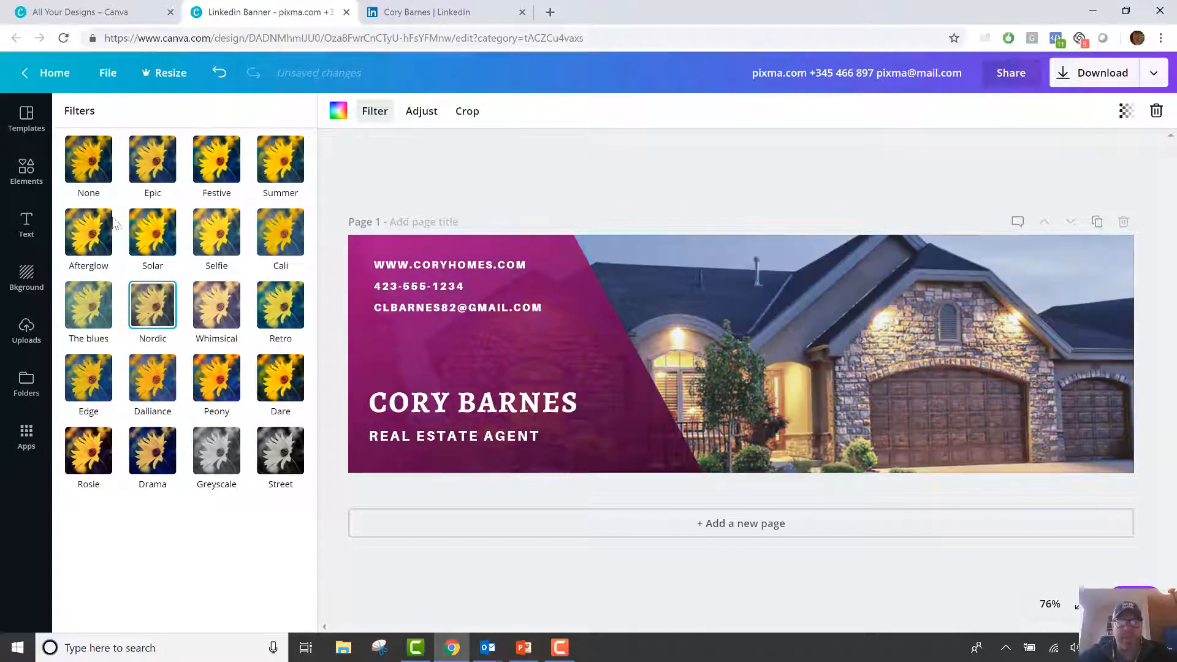
click(97, 166)
click(667, 154)
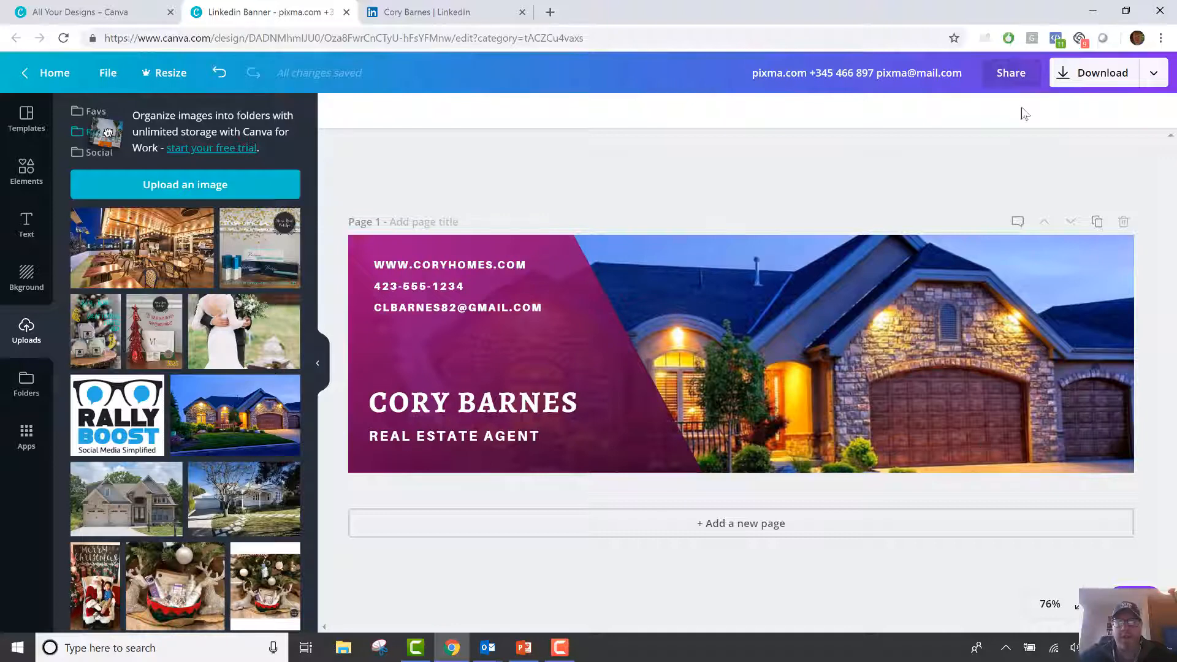
Download the banner as a PNG, dismiss the Canva for Work offer, and go to the LinkedIn profile tab.
click(1095, 77)
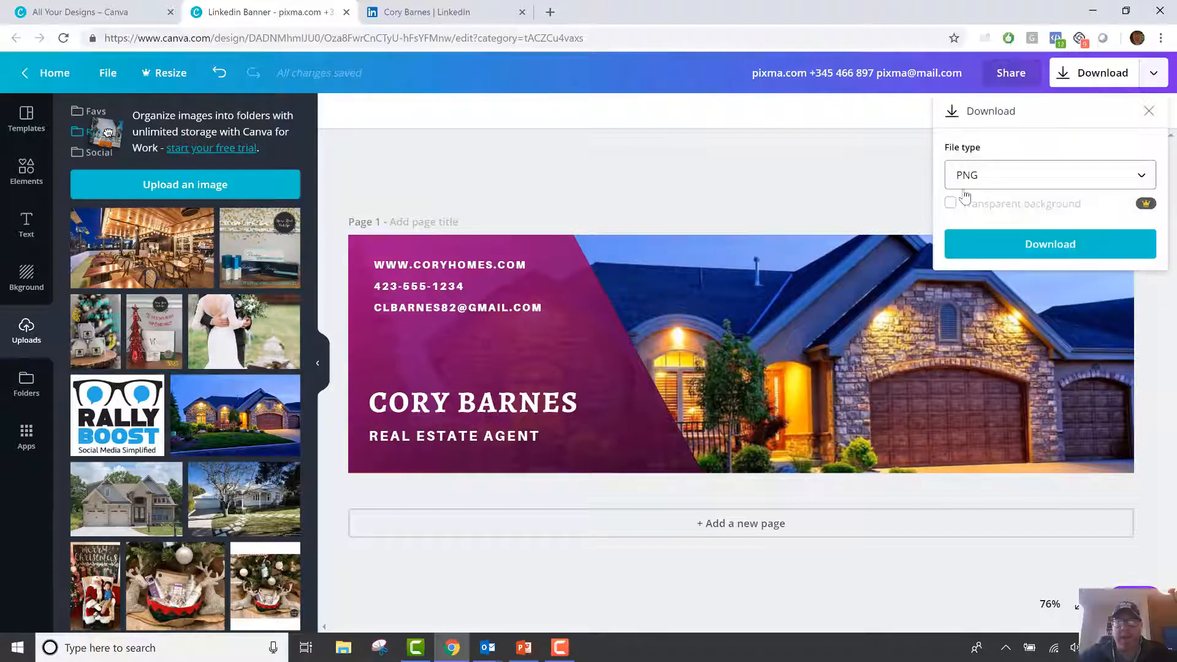
click(1047, 249)
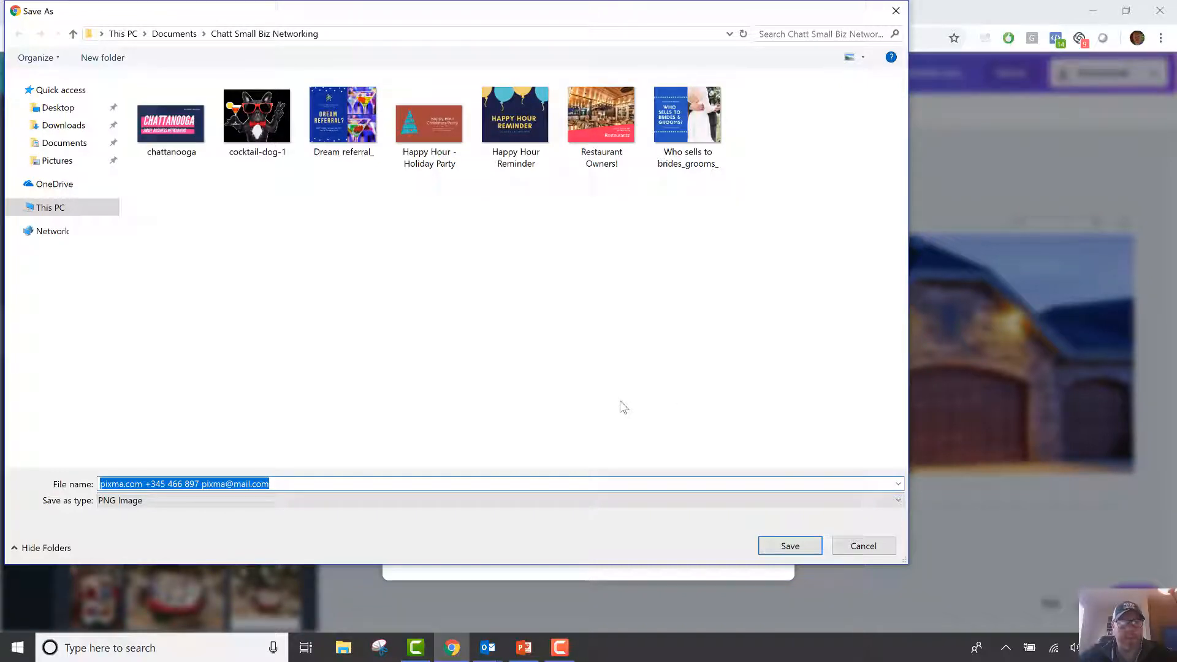
click(797, 546)
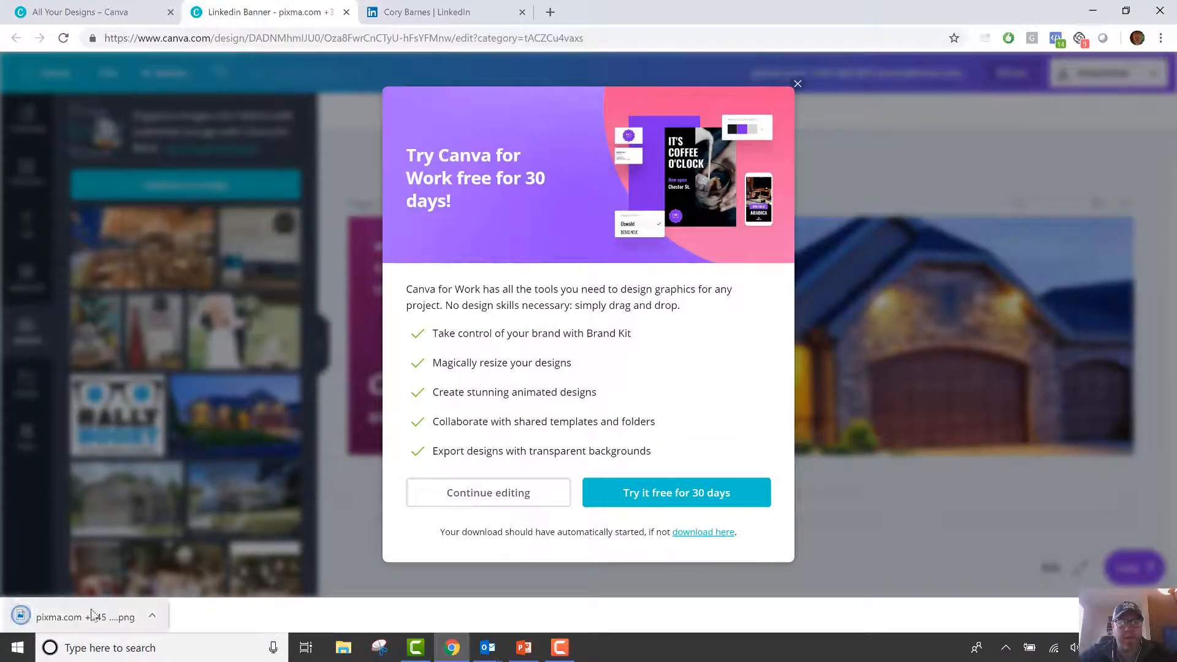
click(798, 86)
click(434, 6)
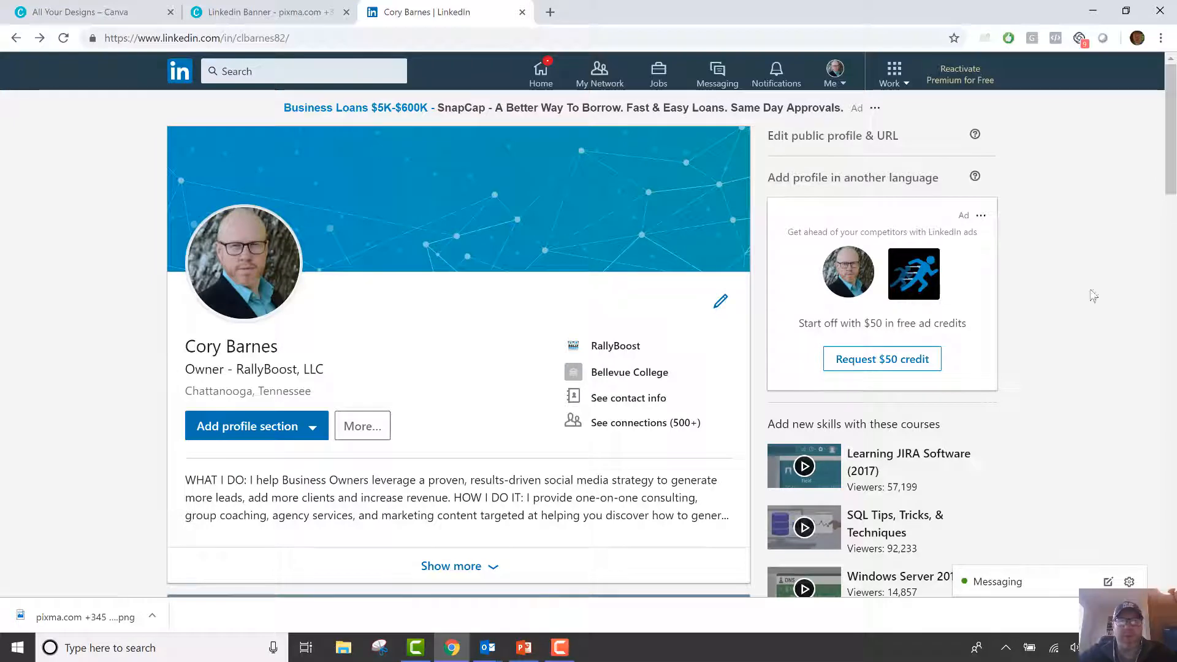
Expand the About summary with Show more and read through its full text.
scroll(617, 353, down, 1)
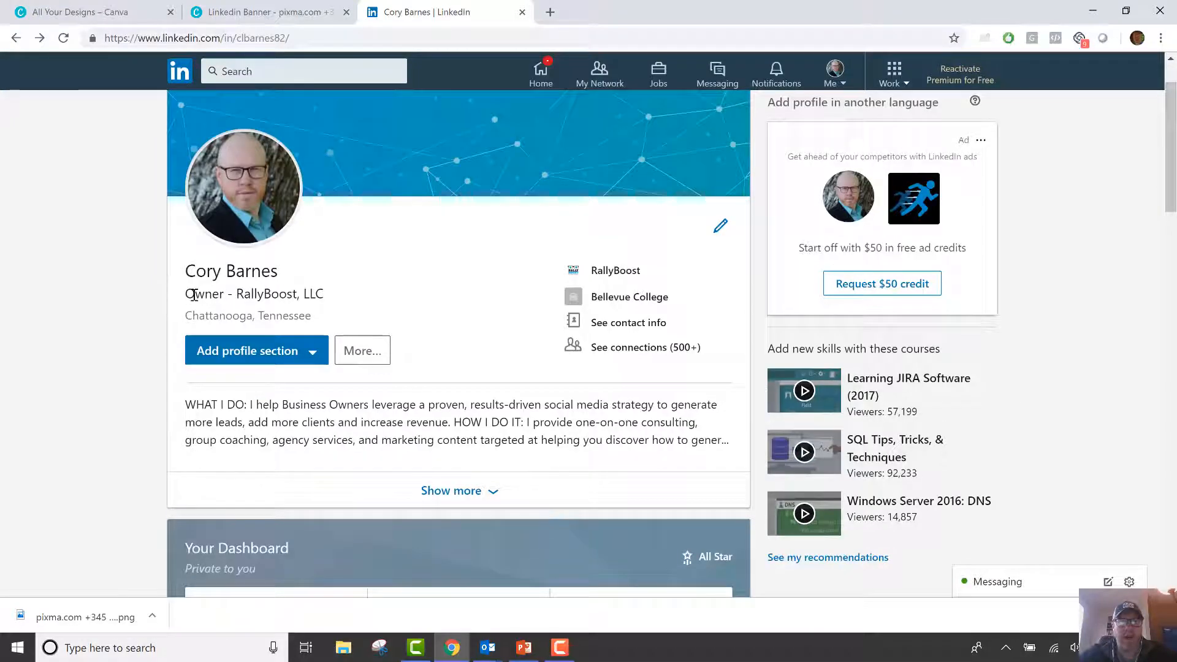
click(479, 500)
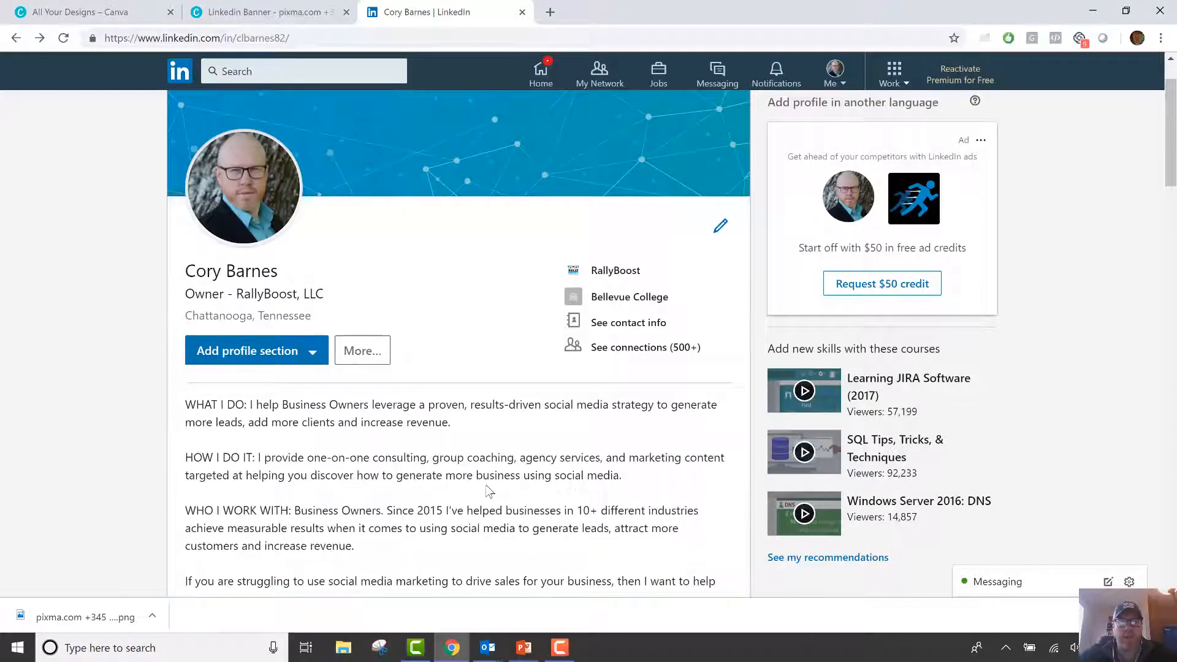
scroll(486, 489, down, 2)
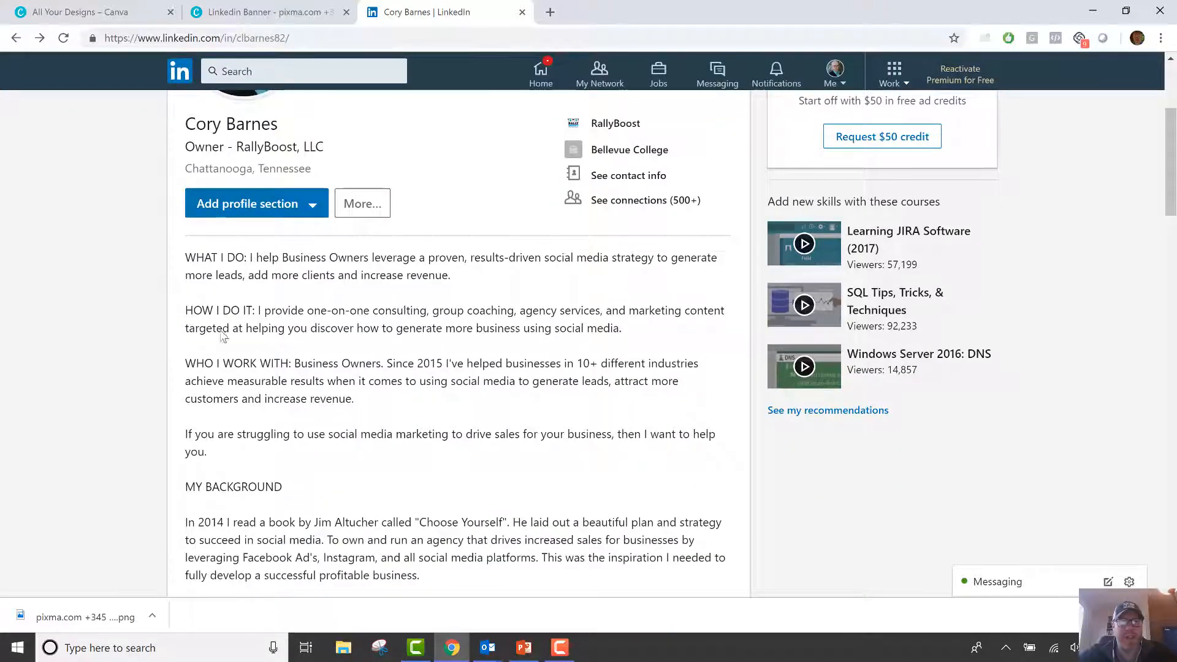
scroll(297, 420, down, 6)
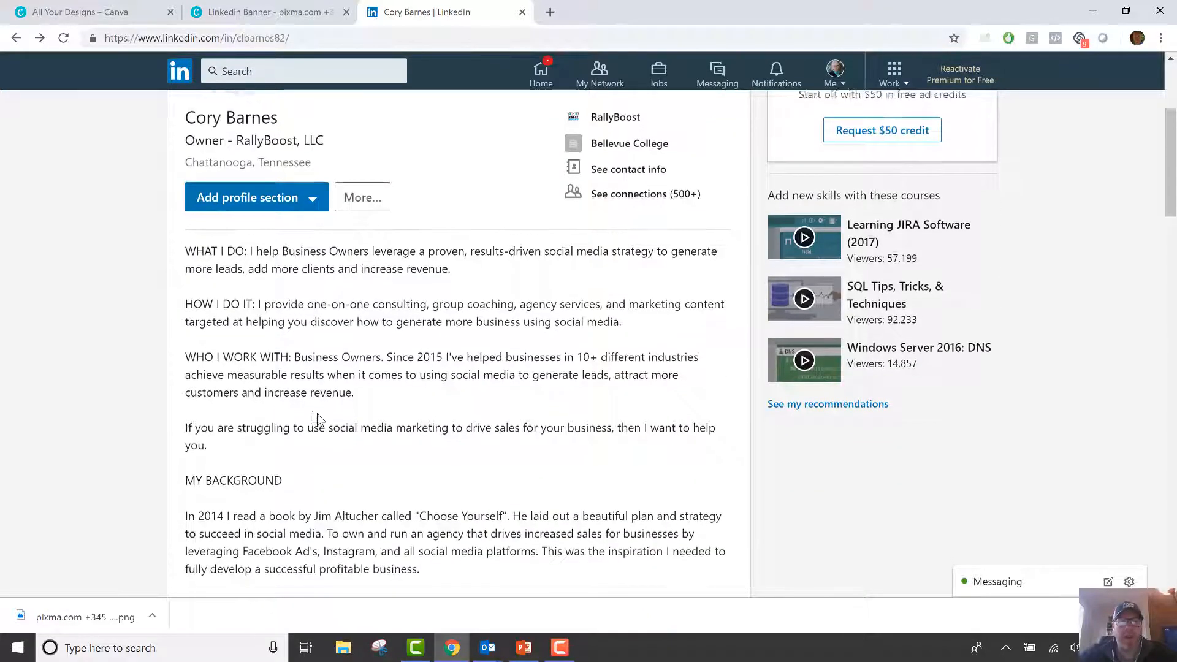
scroll(349, 425, down, 3)
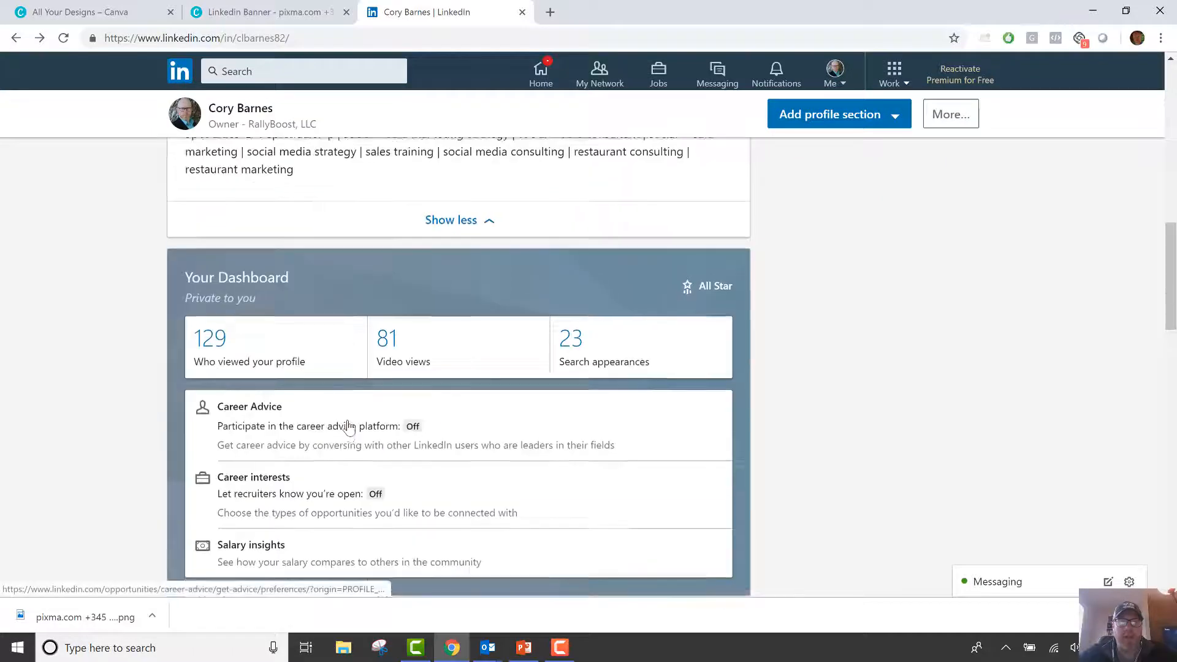
Scroll back up to the top of the LinkedIn profile.
scroll(463, 313, up, 6)
scroll(345, 468, up, 5)
scroll(344, 468, up, 1)
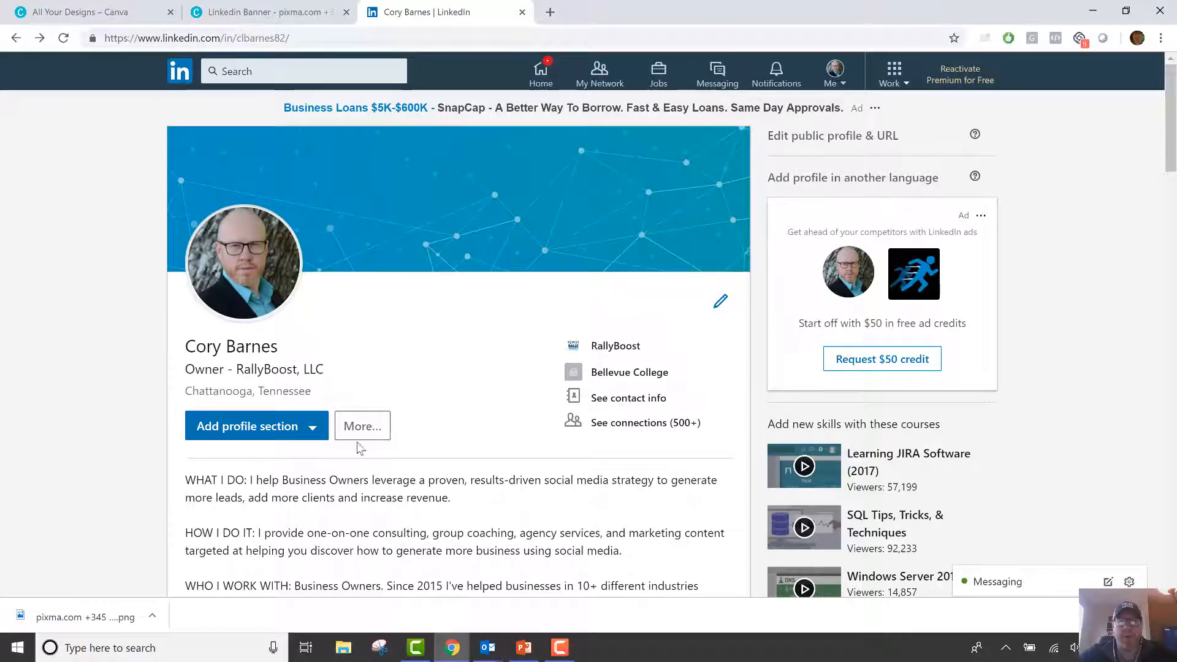
click(721, 303)
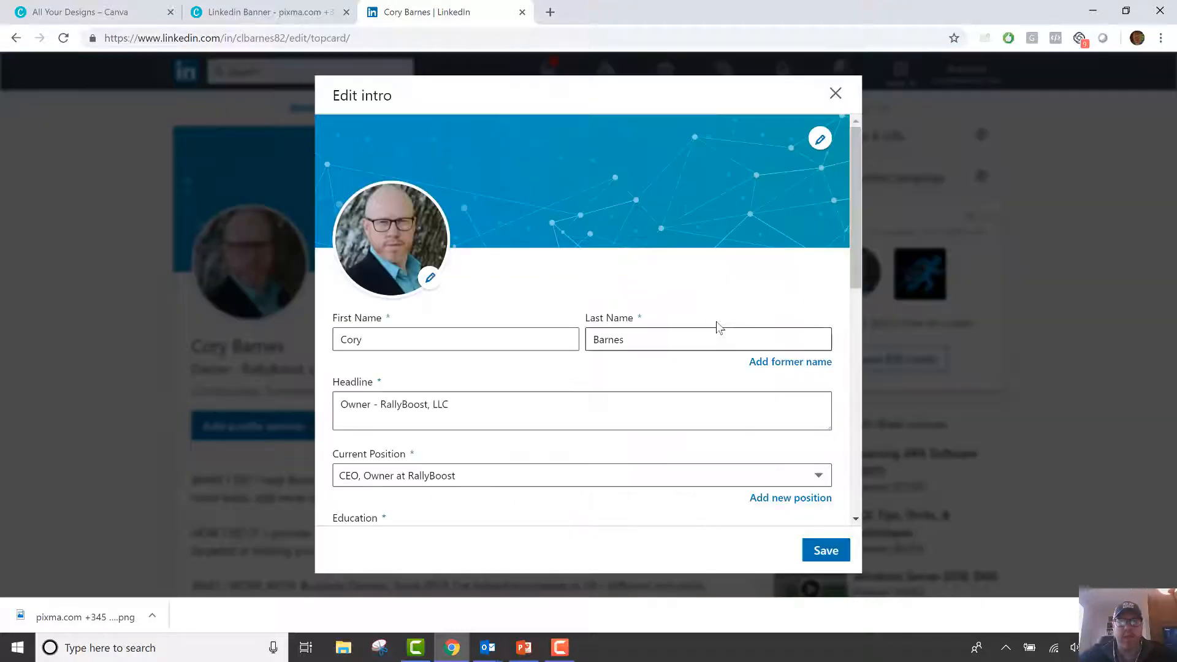
click(821, 140)
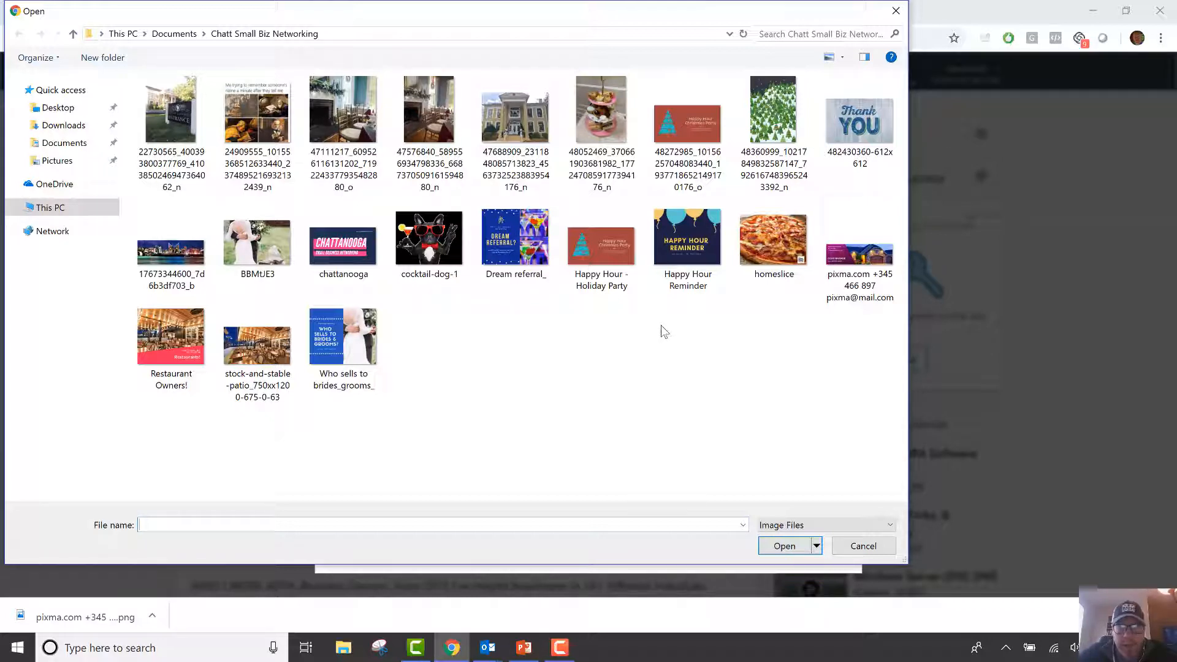
double_click(865, 263)
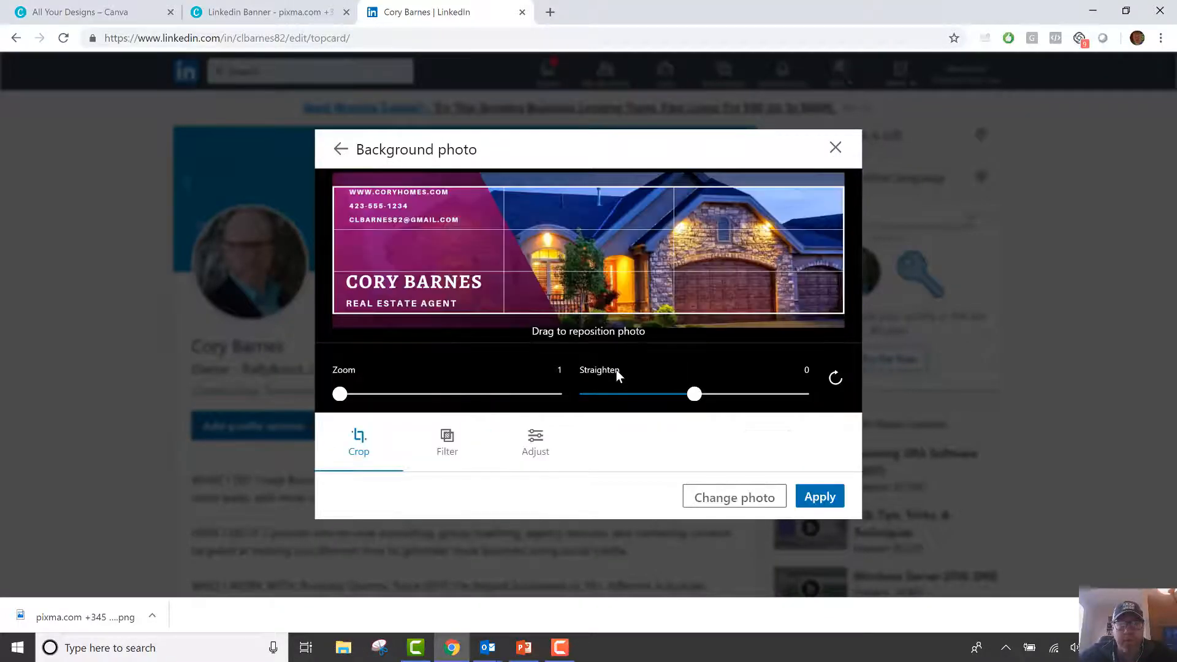
drag(635, 307, 638, 301)
drag(647, 284, 644, 286)
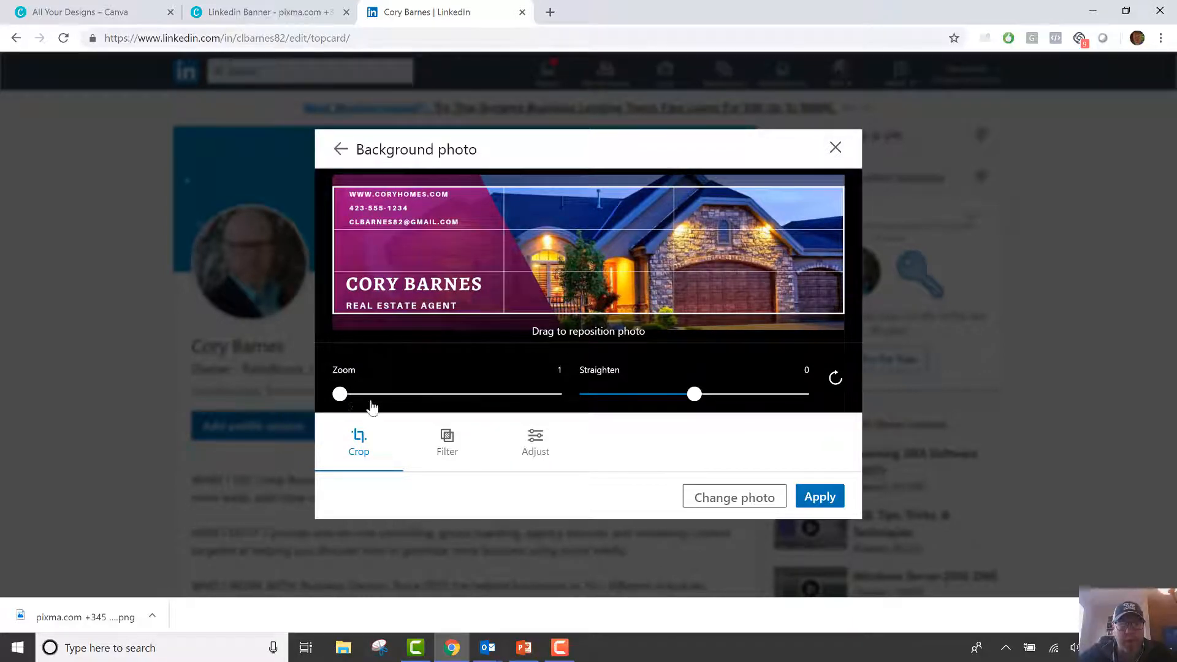
drag(370, 406, 331, 397)
drag(699, 402, 696, 402)
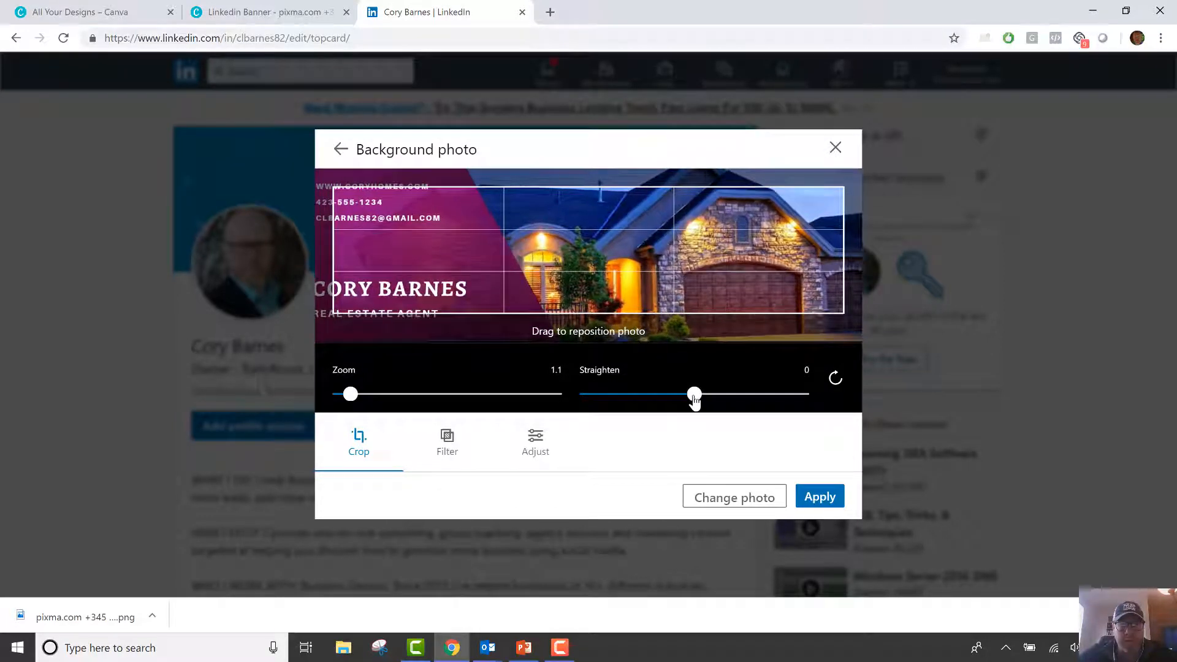
click(835, 379)
click(834, 378)
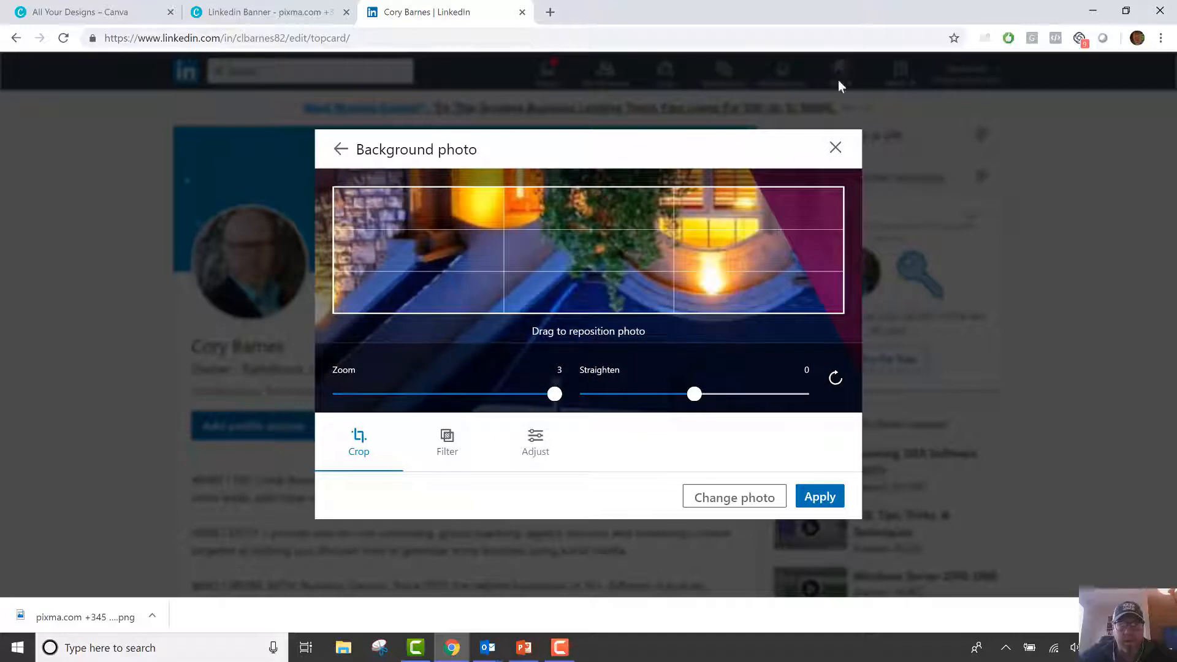
click(831, 149)
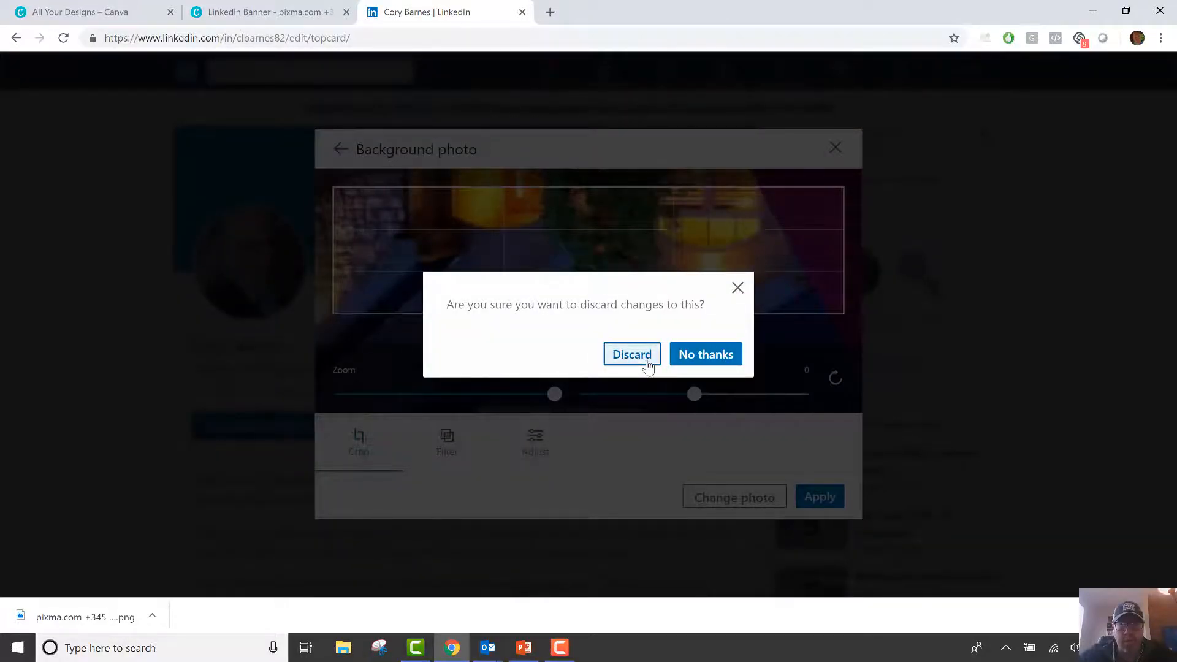
click(648, 366)
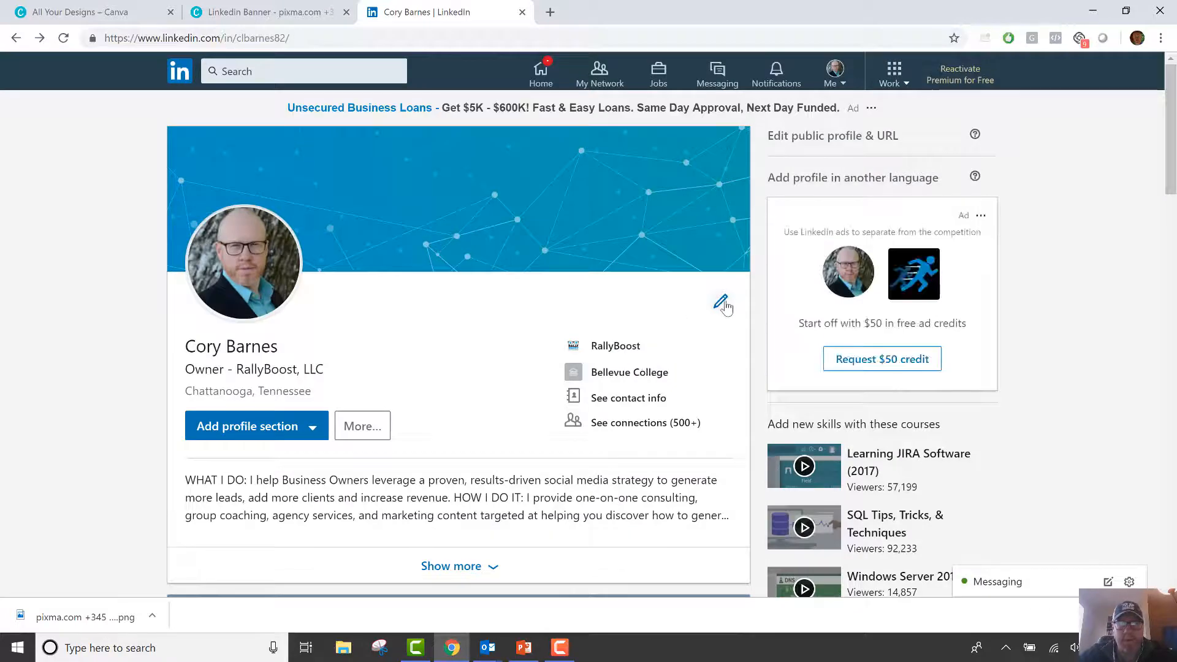
Upload the downloaded Canva banner PNG as the background photo, adjust its crop, apply and save.
click(722, 304)
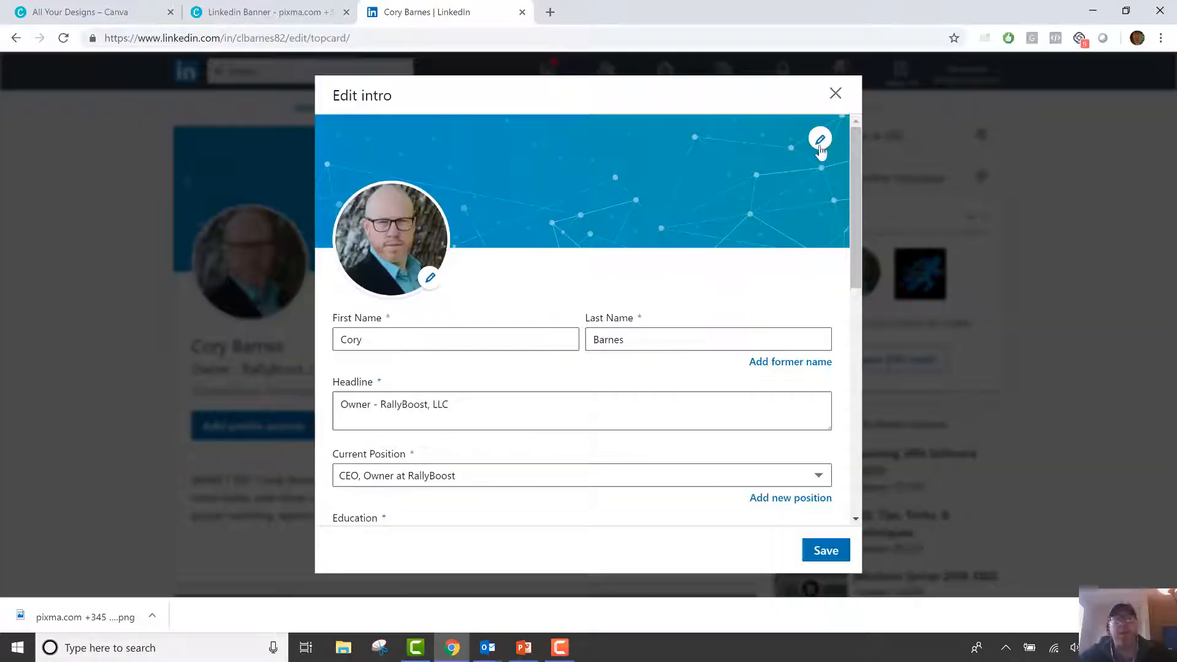
click(820, 142)
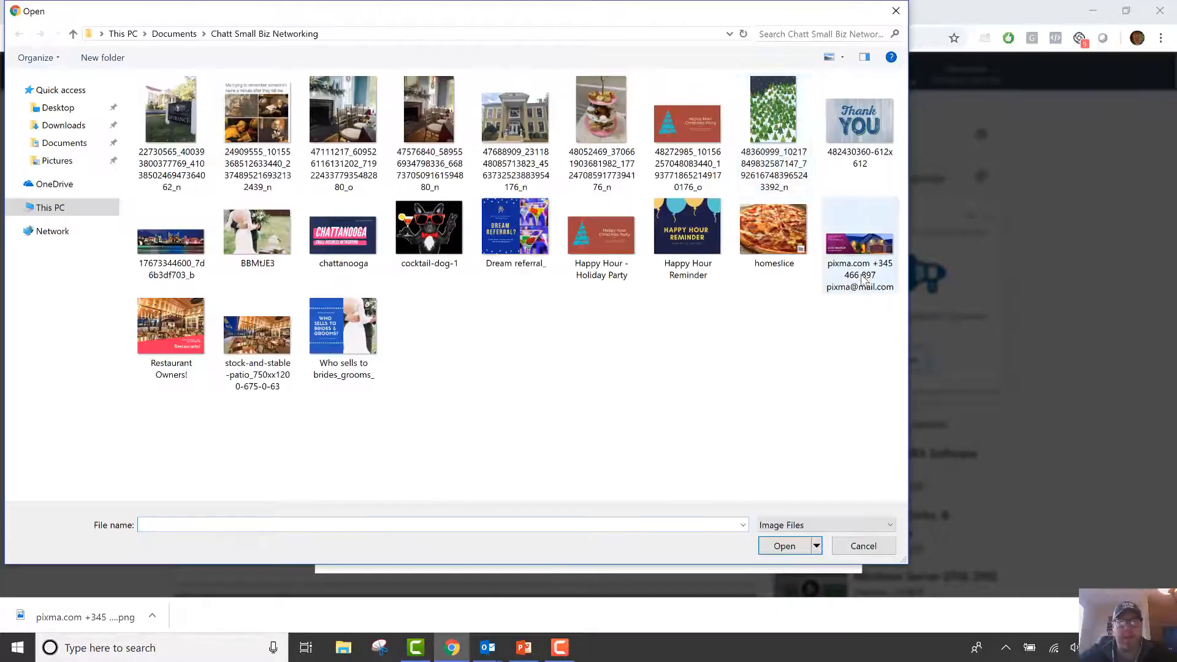
double_click(861, 258)
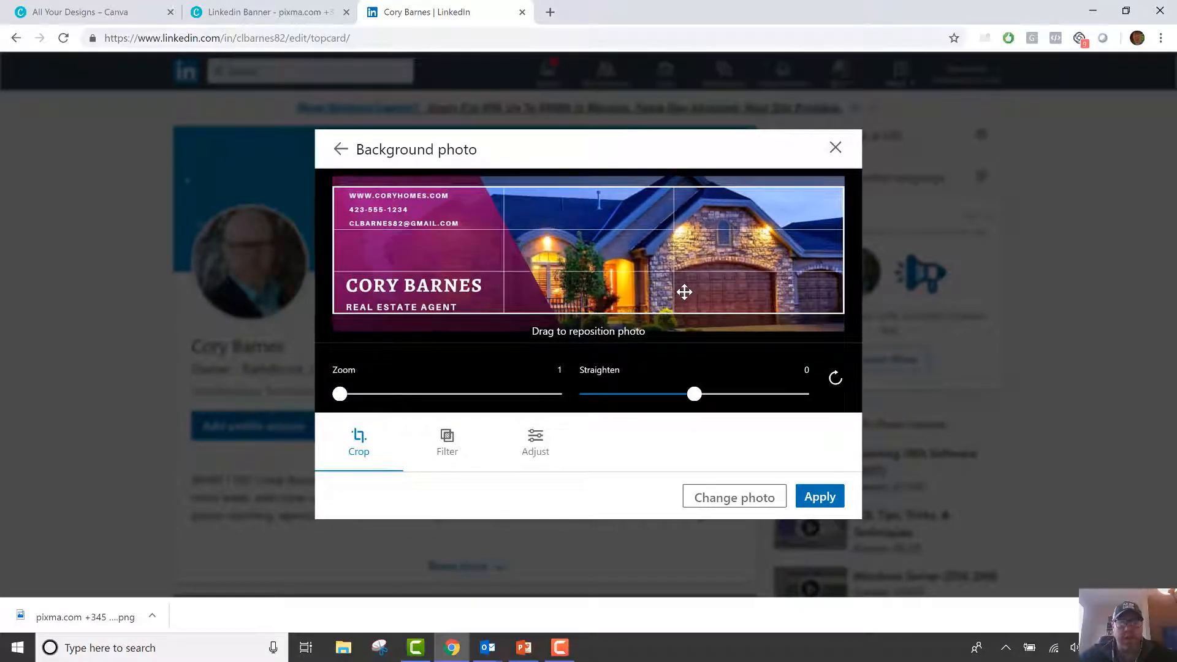
drag(684, 292, 686, 290)
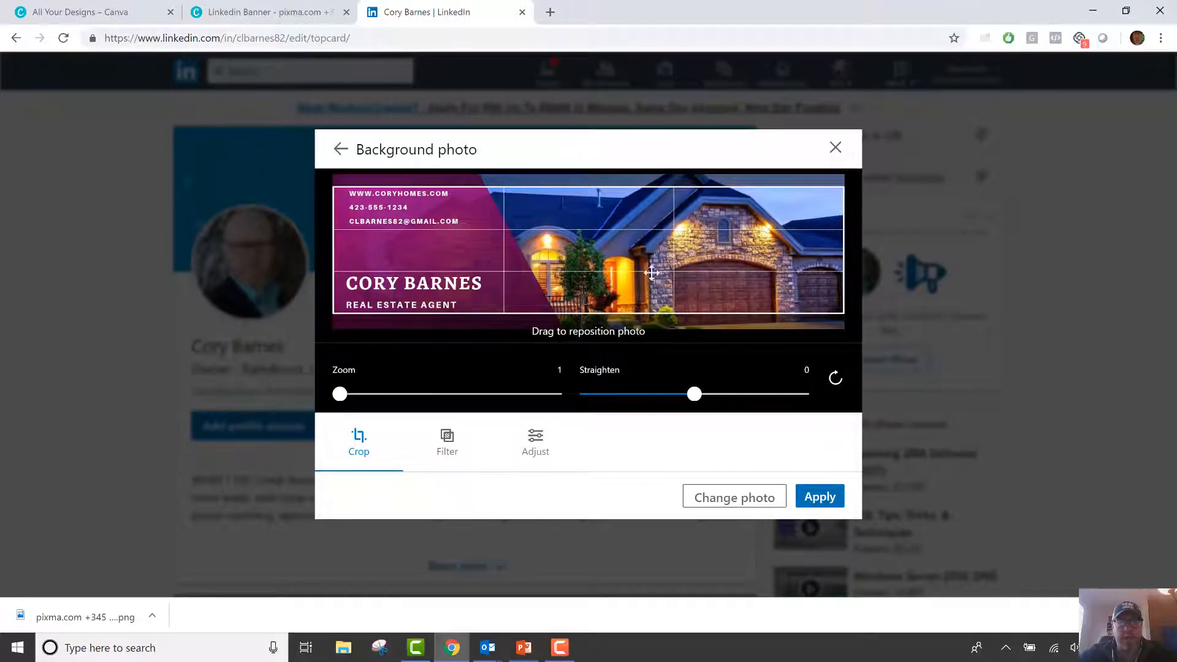
click(814, 494)
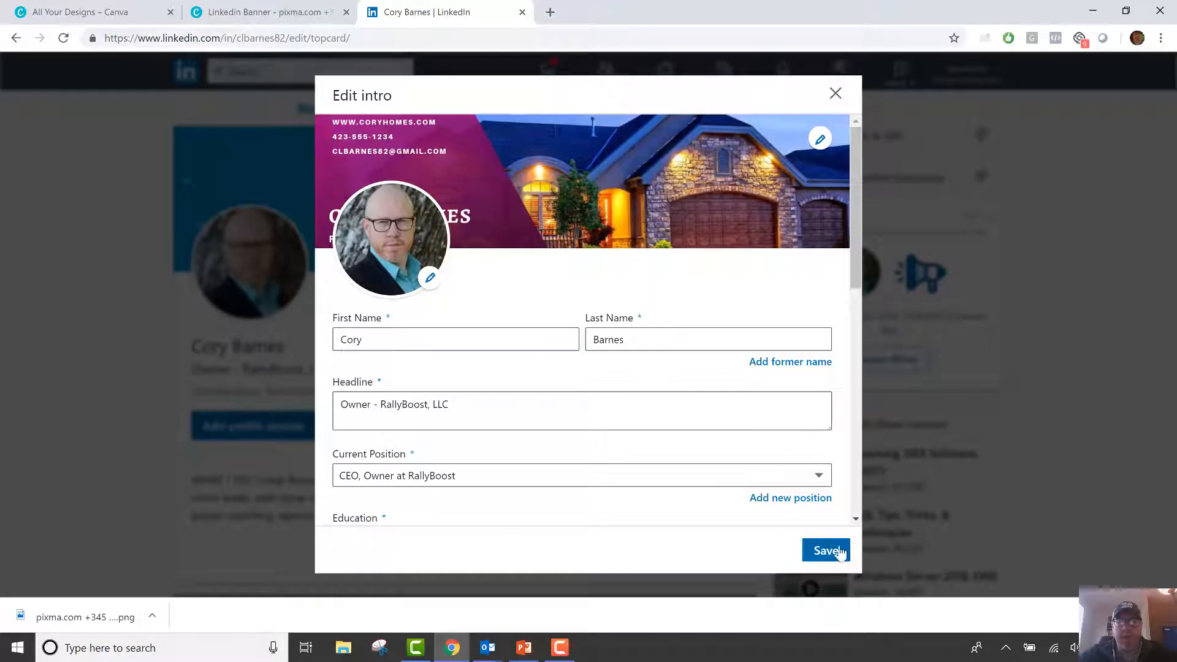
click(824, 551)
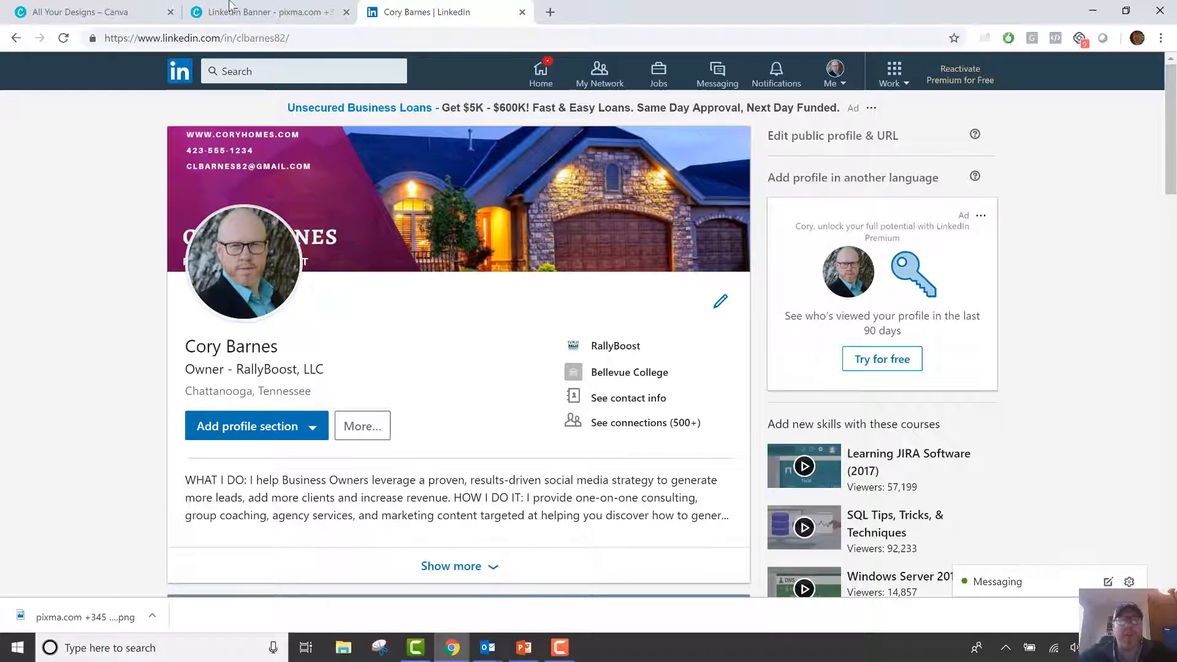
Send the Canva banner tab to the designs Home page, then return to the LinkedIn profile.
click(258, 12)
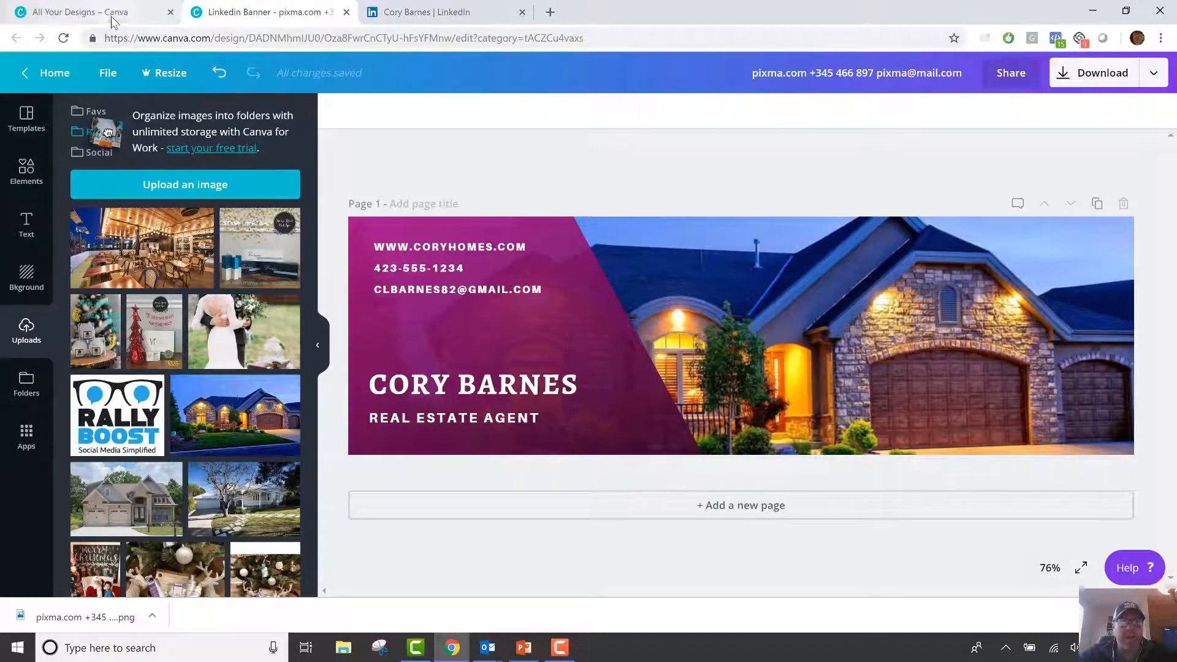
click(41, 75)
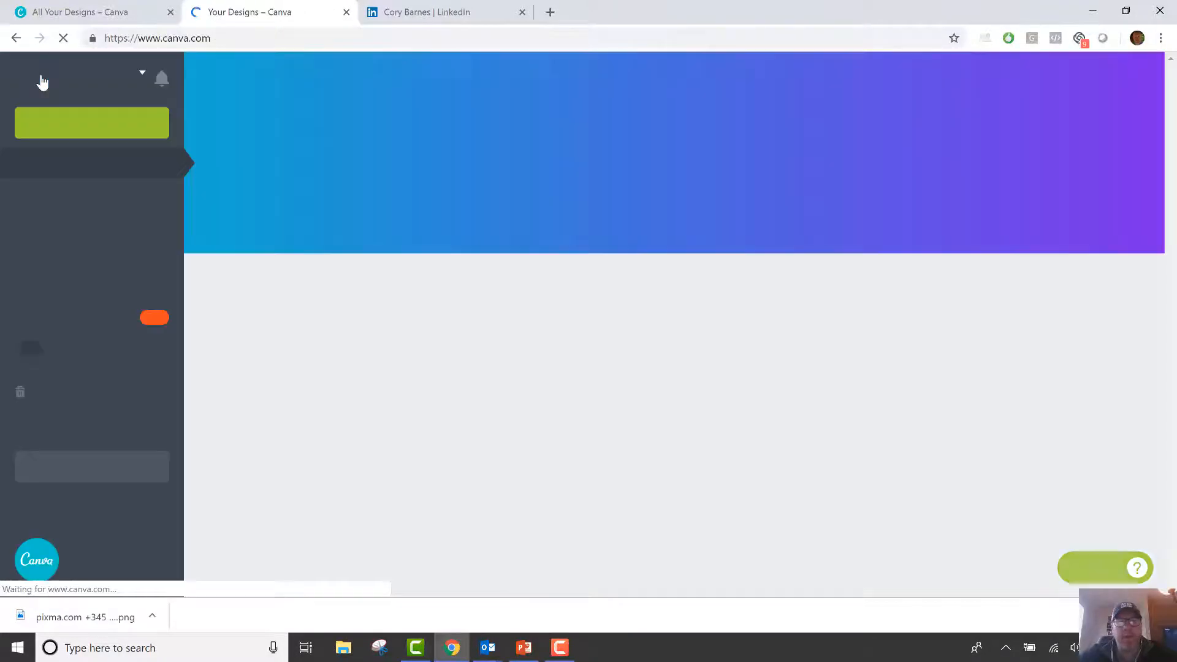
click(405, 11)
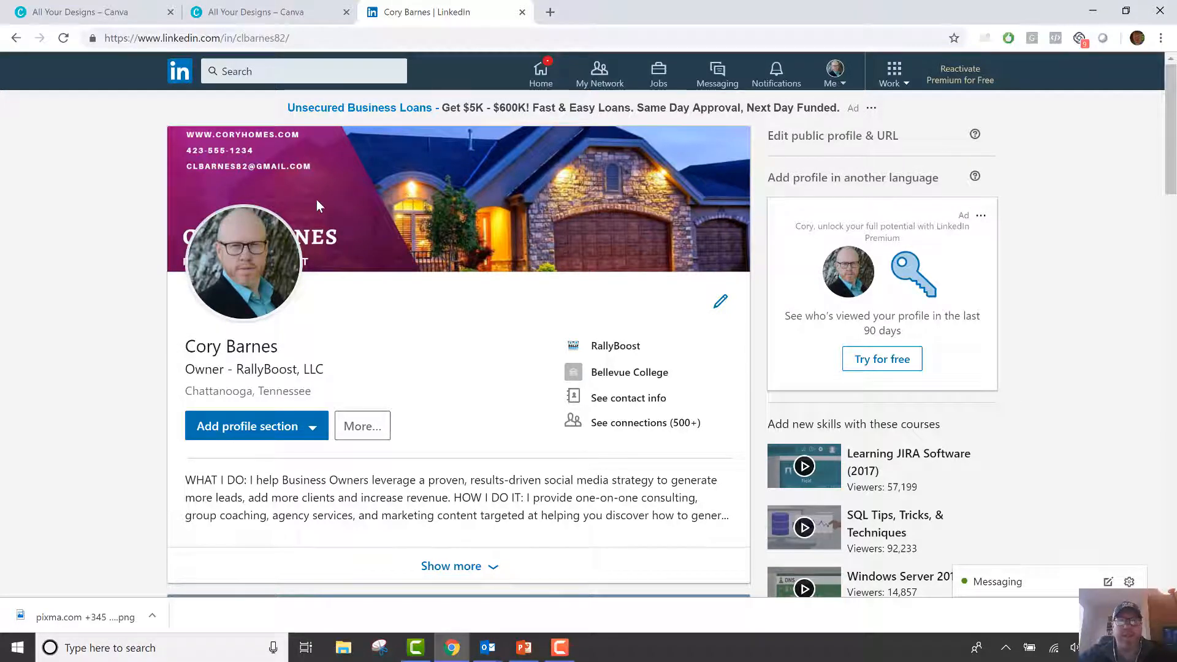
click(243, 5)
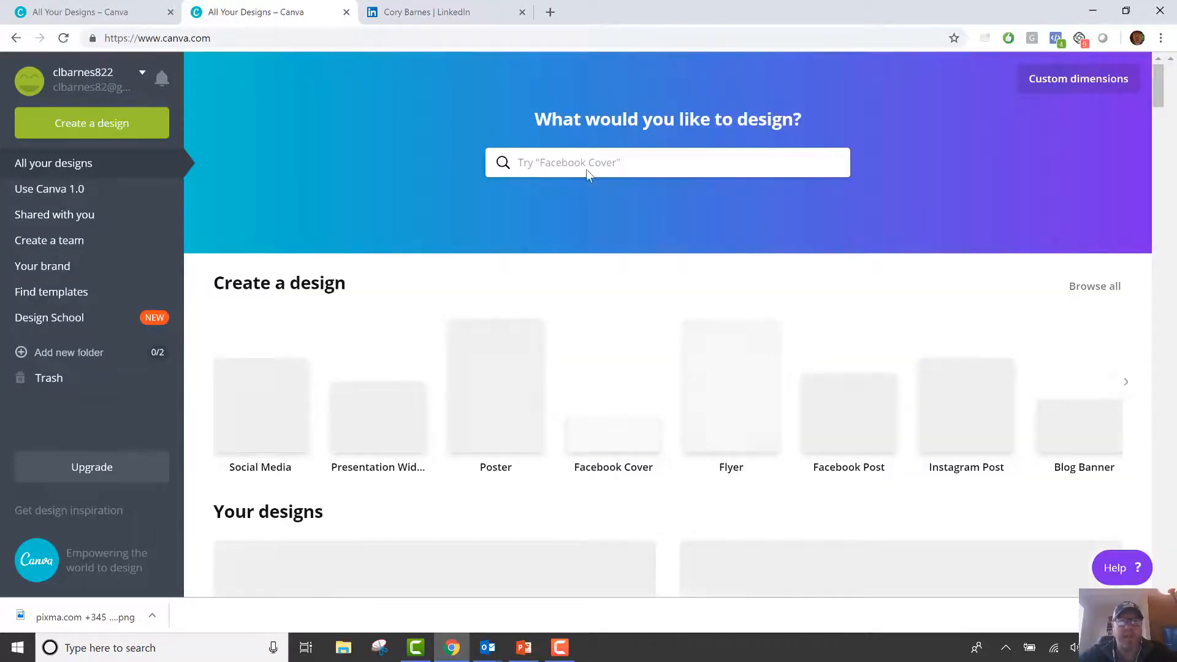
click(606, 160)
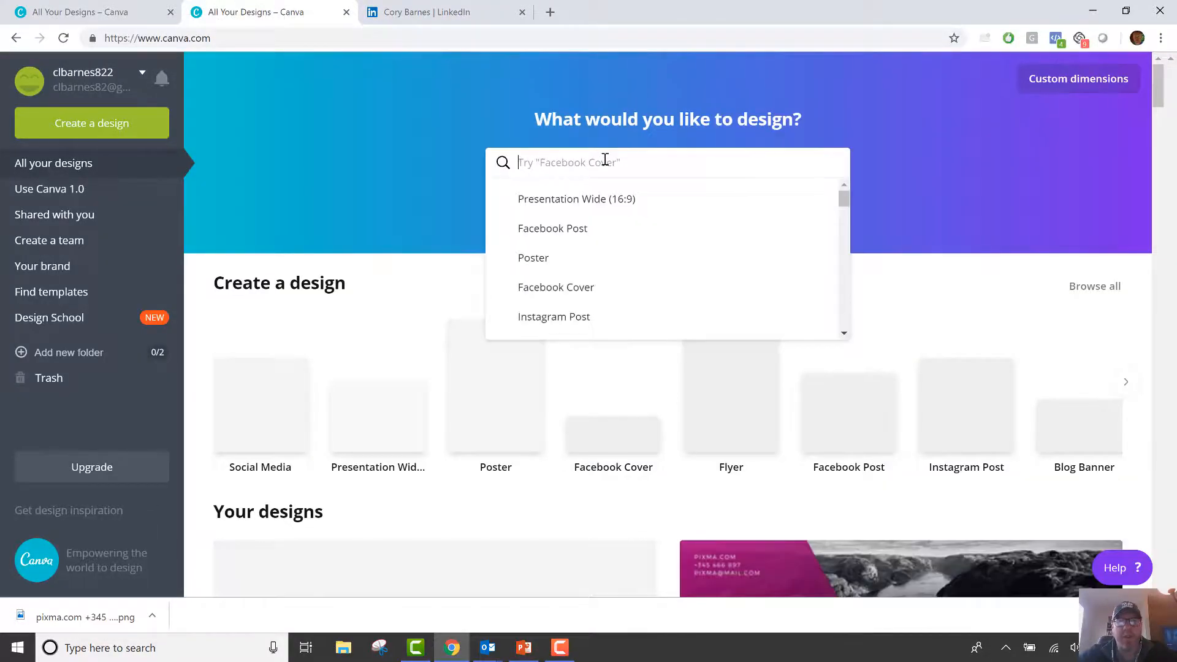
click(466, 14)
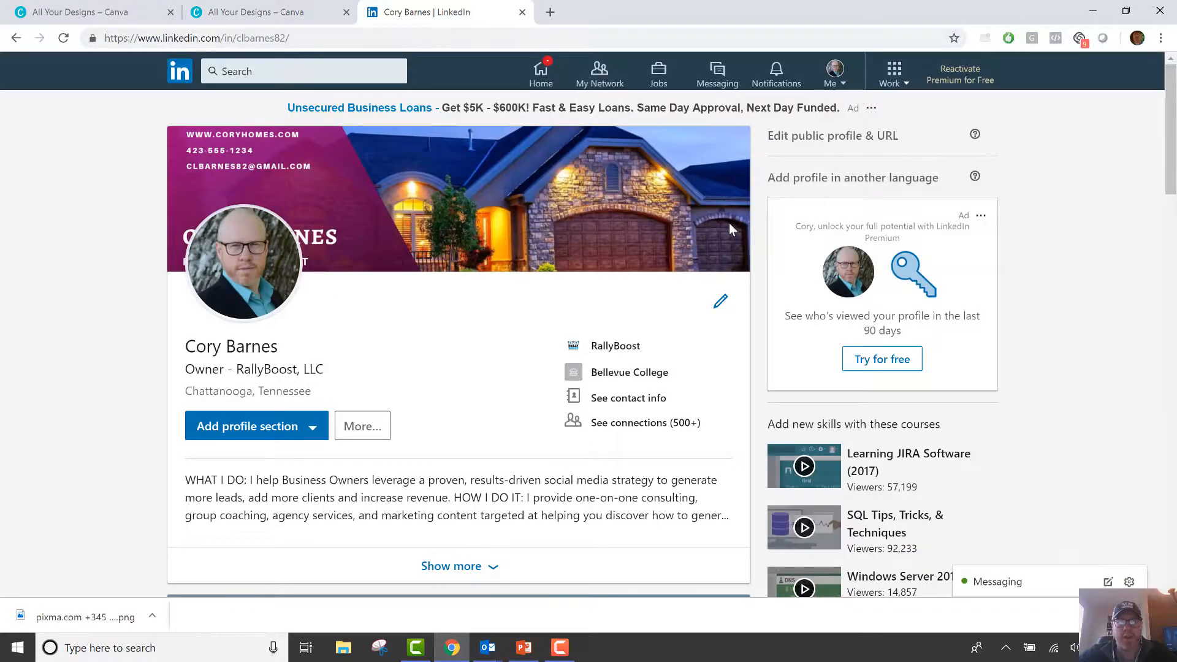